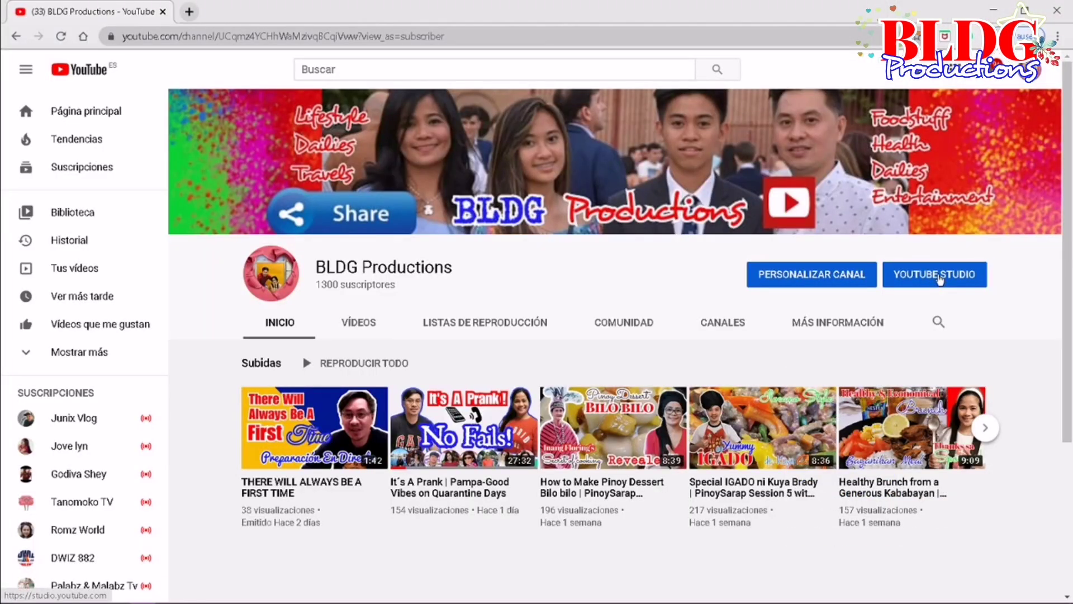
Open YouTube Studio for the channel and go to its Biblioteca de audio free music list
left_click(939, 279)
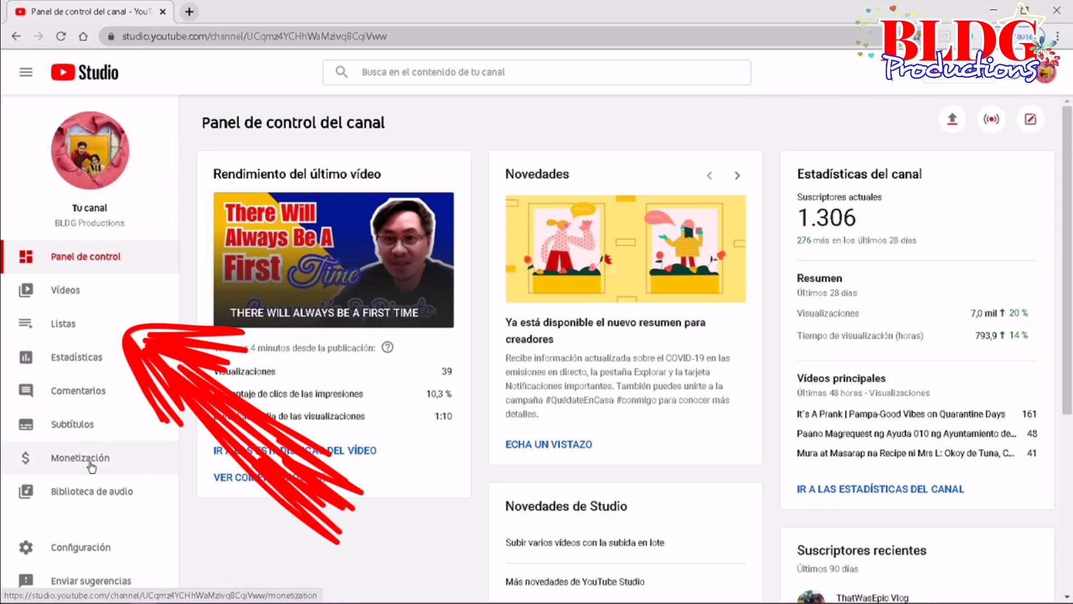
left_click(102, 496)
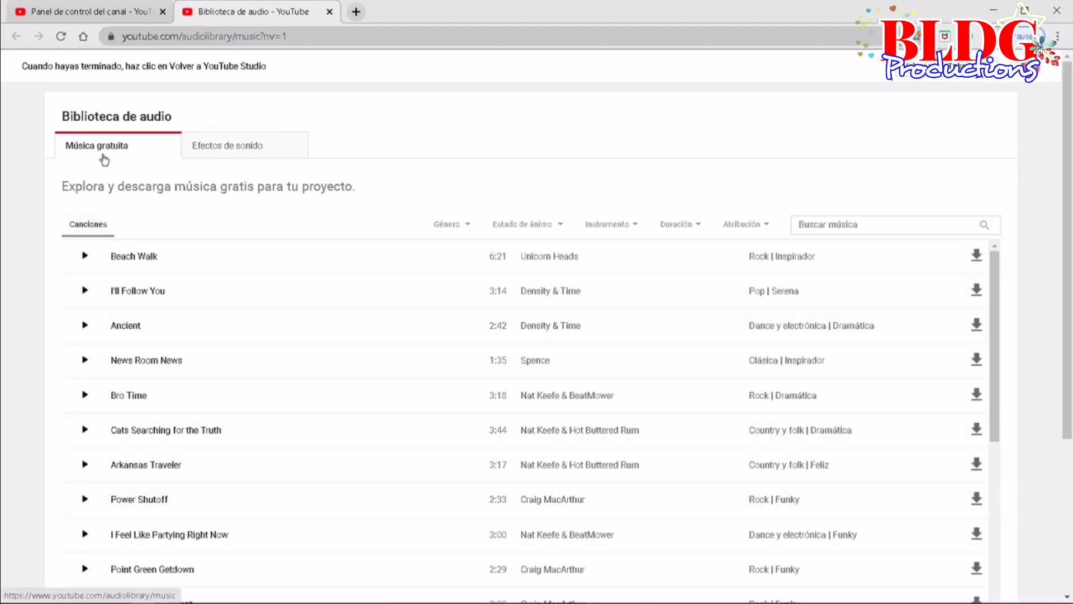
left_click(231, 149)
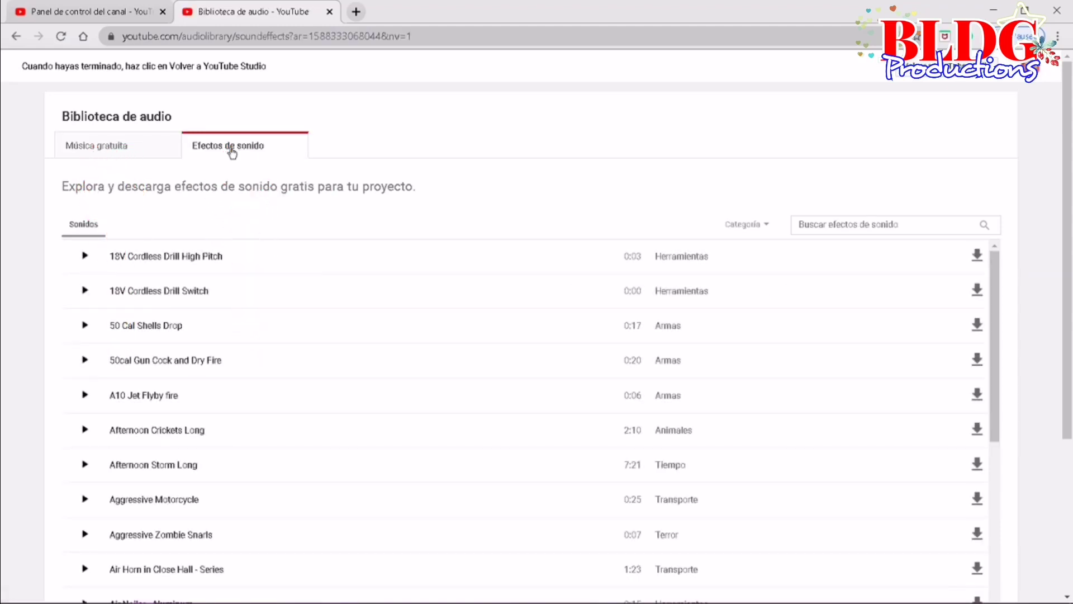
left_click(112, 149)
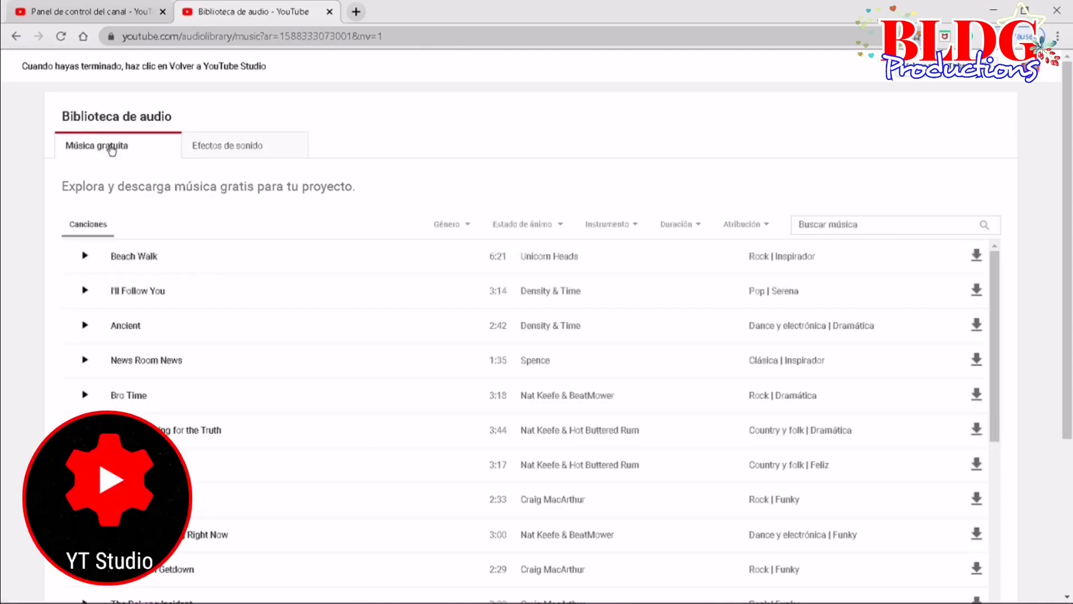
left_click(85, 257)
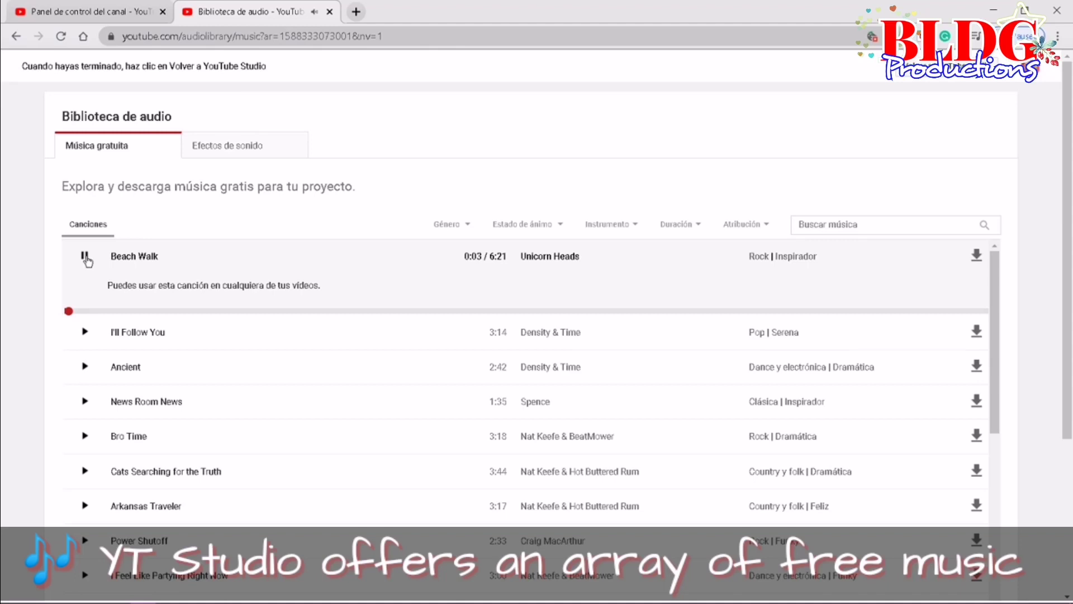
left_click(86, 257)
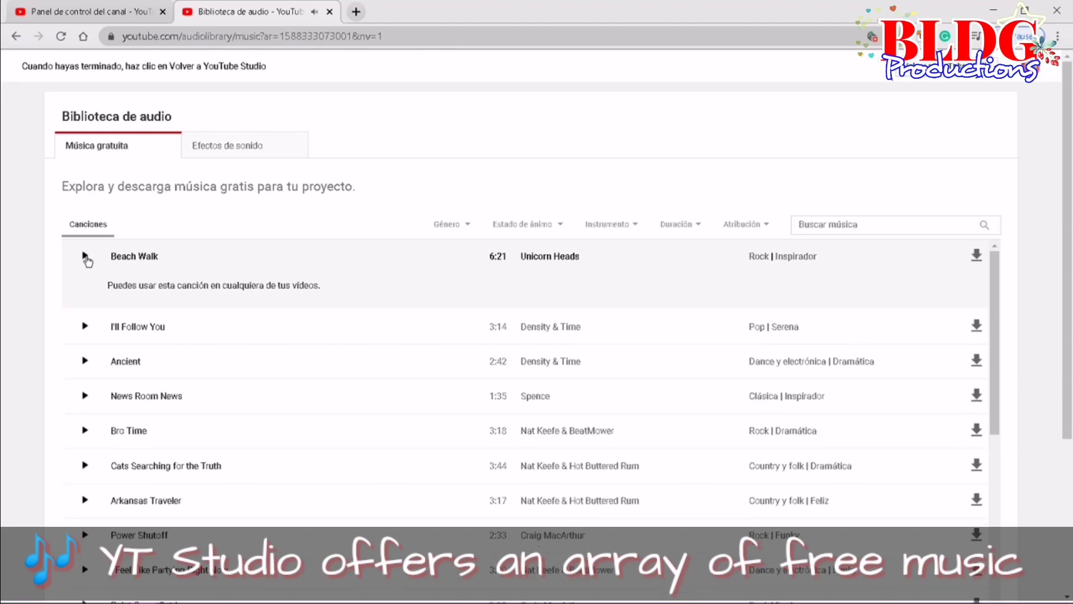
left_click(86, 328)
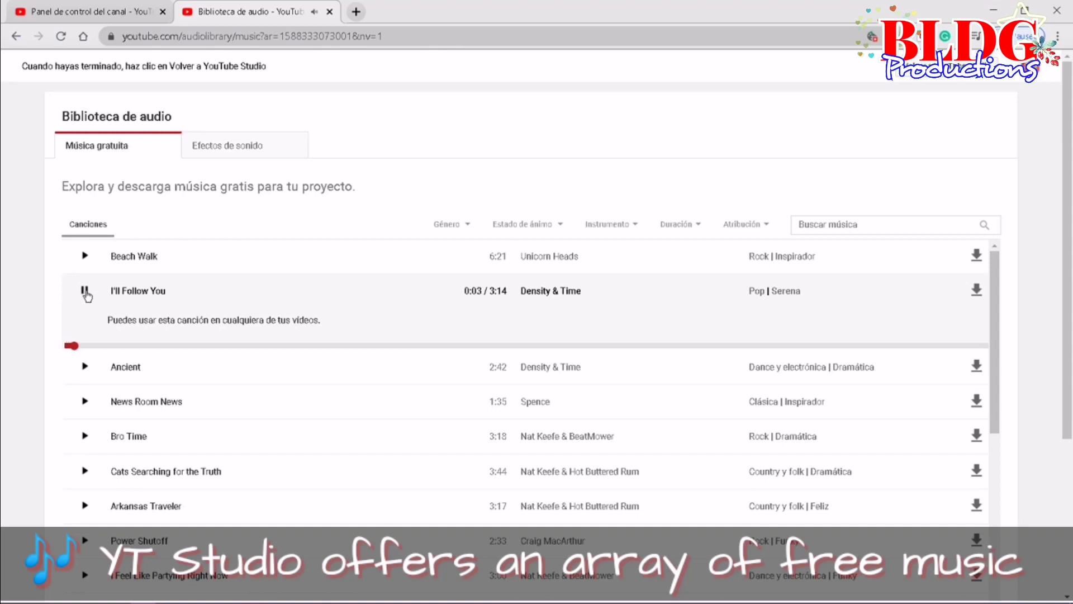
left_click(872, 471)
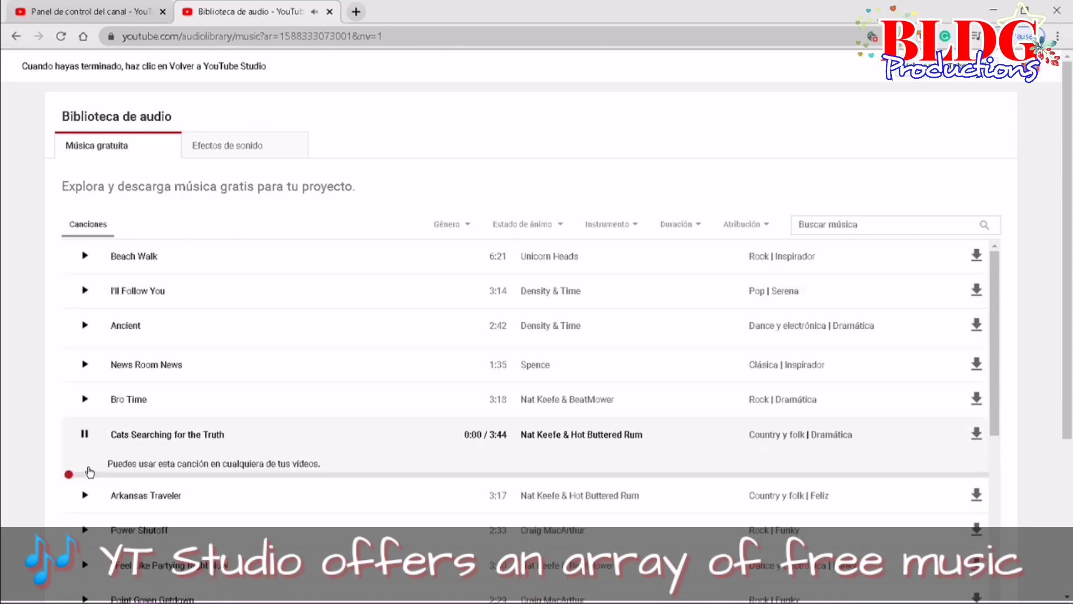
left_click(85, 431)
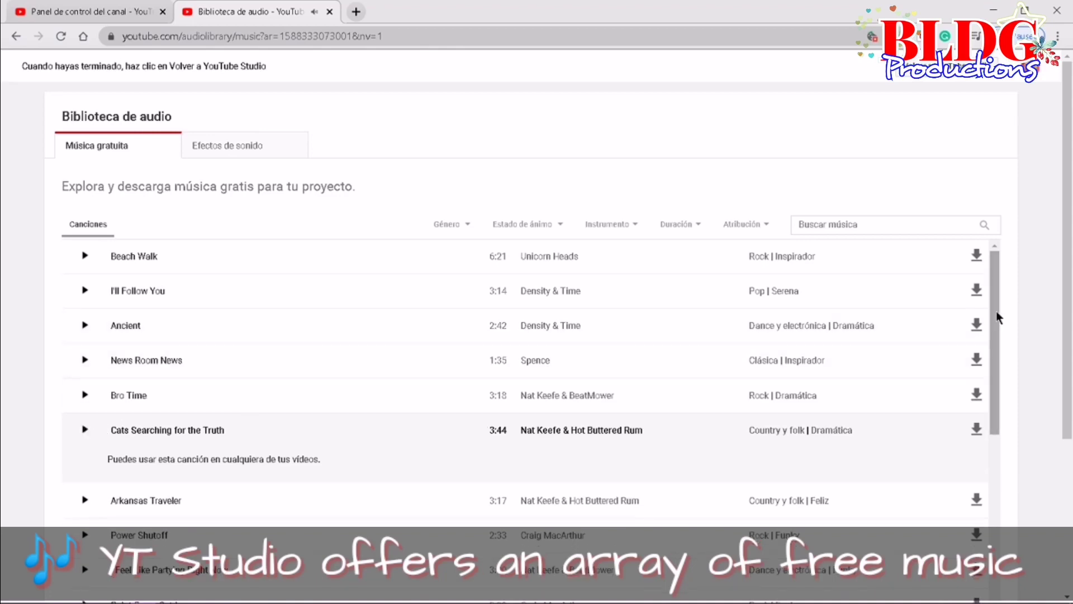
Scroll down the free music list and preview Firefly and Clover 3
left_click_drag(993, 306, 1001, 467)
scroll(1001, 467, "down", 12)
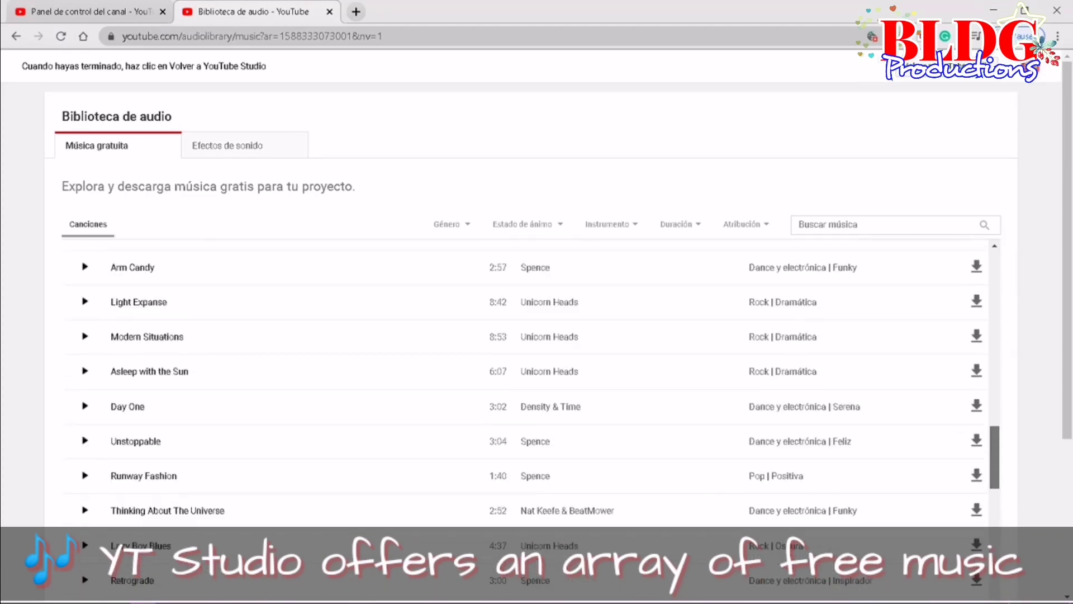
scroll(1000, 473, "down", 20)
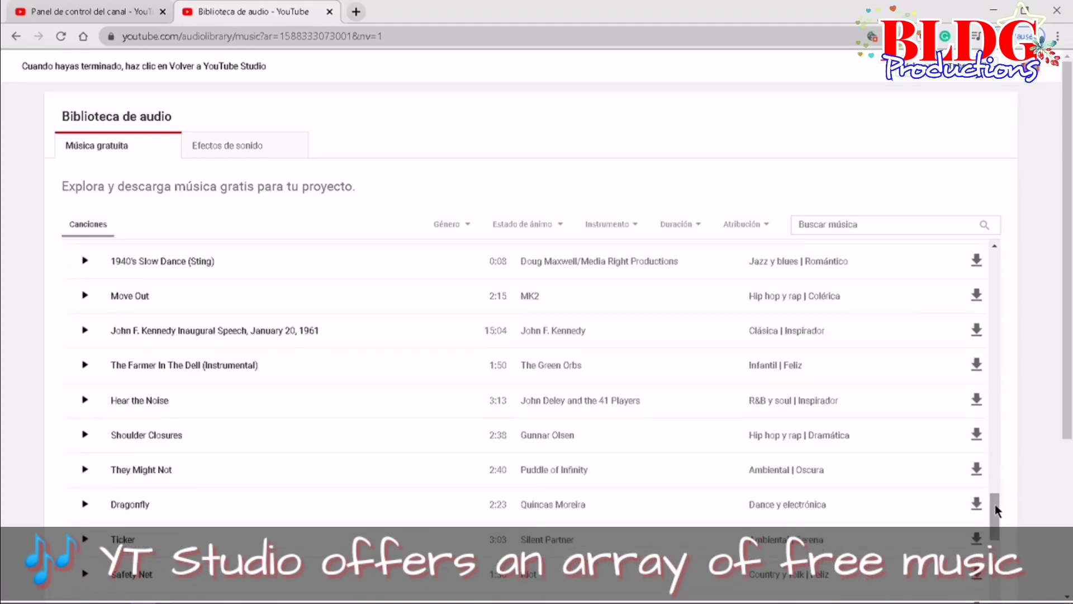
scroll(997, 506, "down", 9)
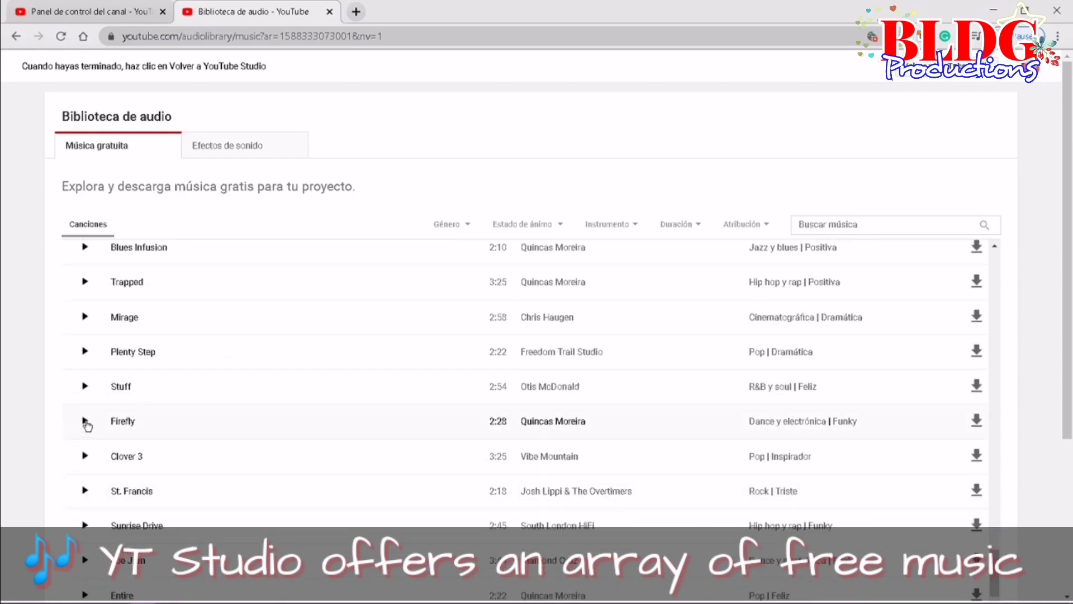
left_click(85, 422)
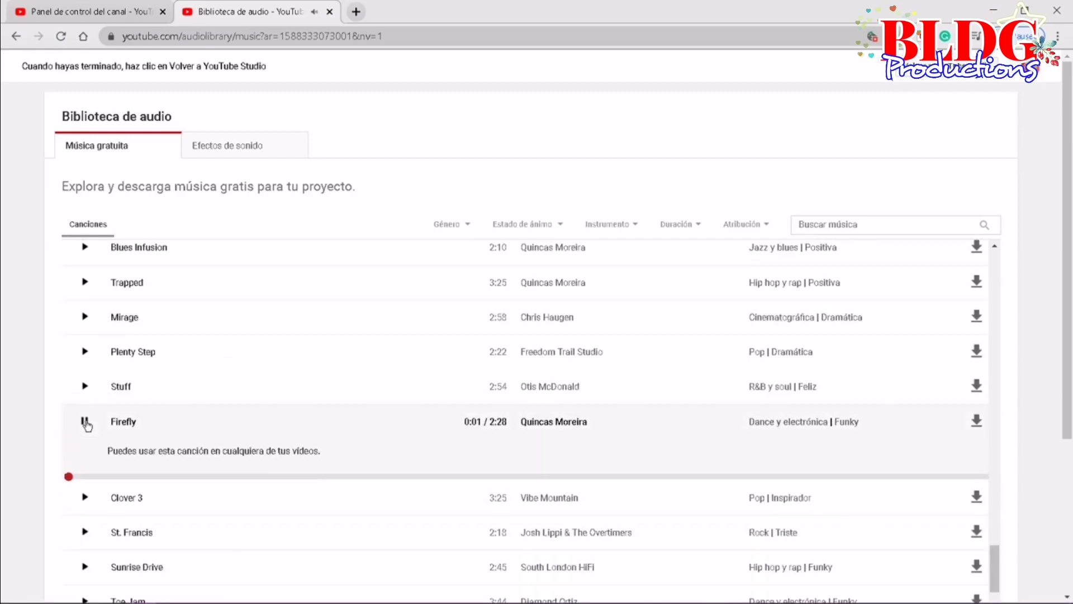
left_click(85, 496)
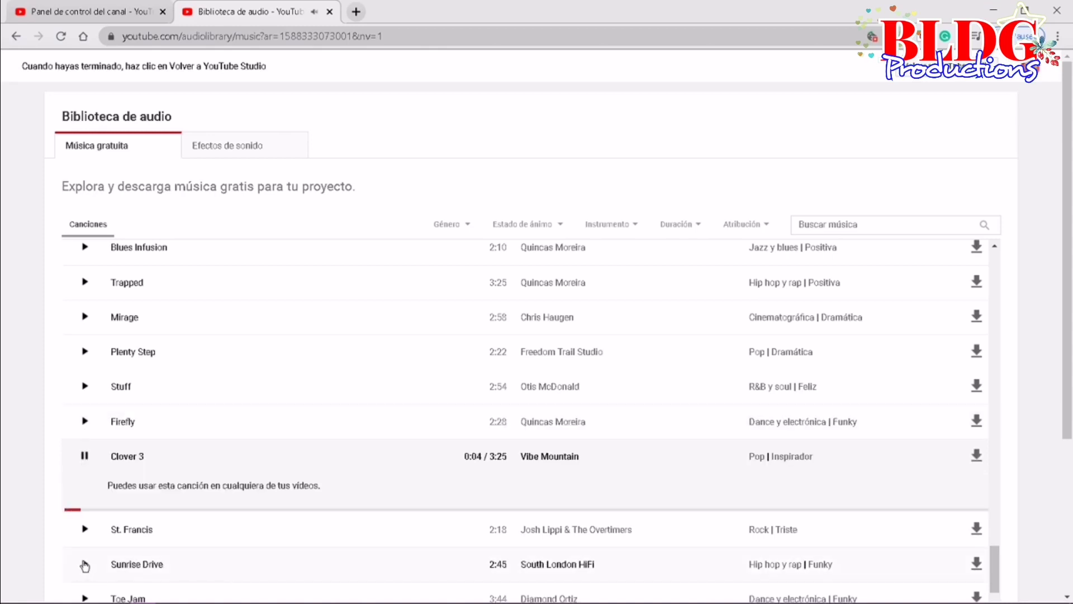
Save Clover 3 as Clover_3.mp3 on the desktop and minimise the browser
left_click(978, 457)
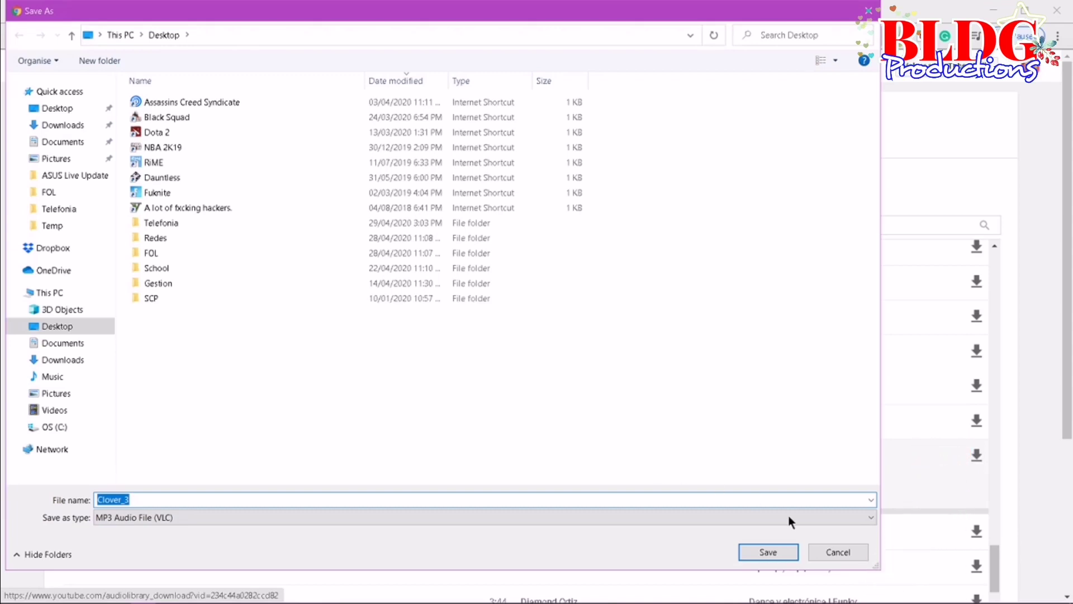
left_click(768, 552)
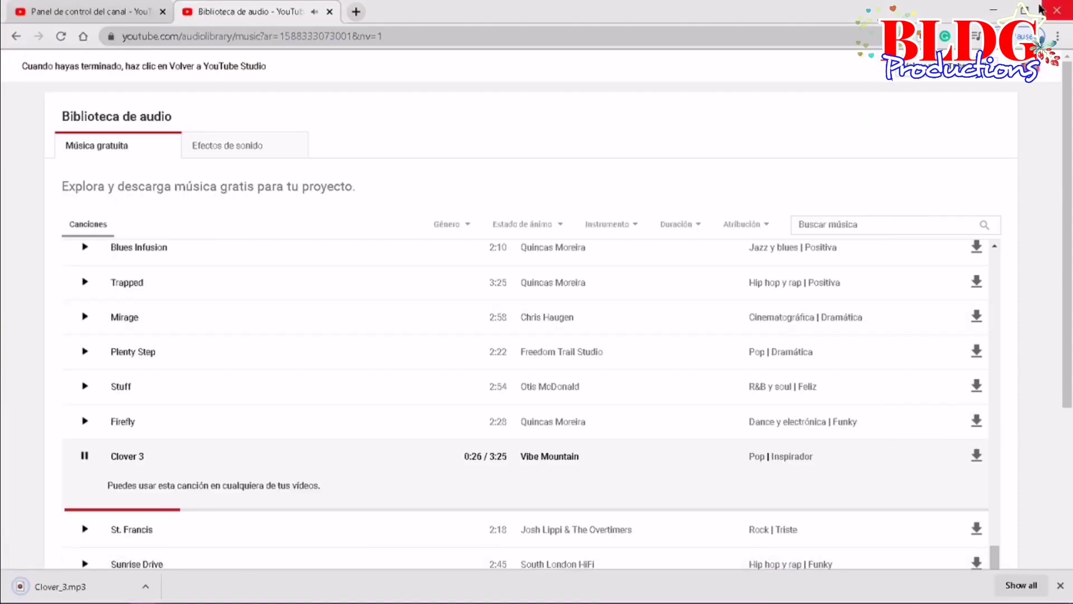
left_click(994, 12)
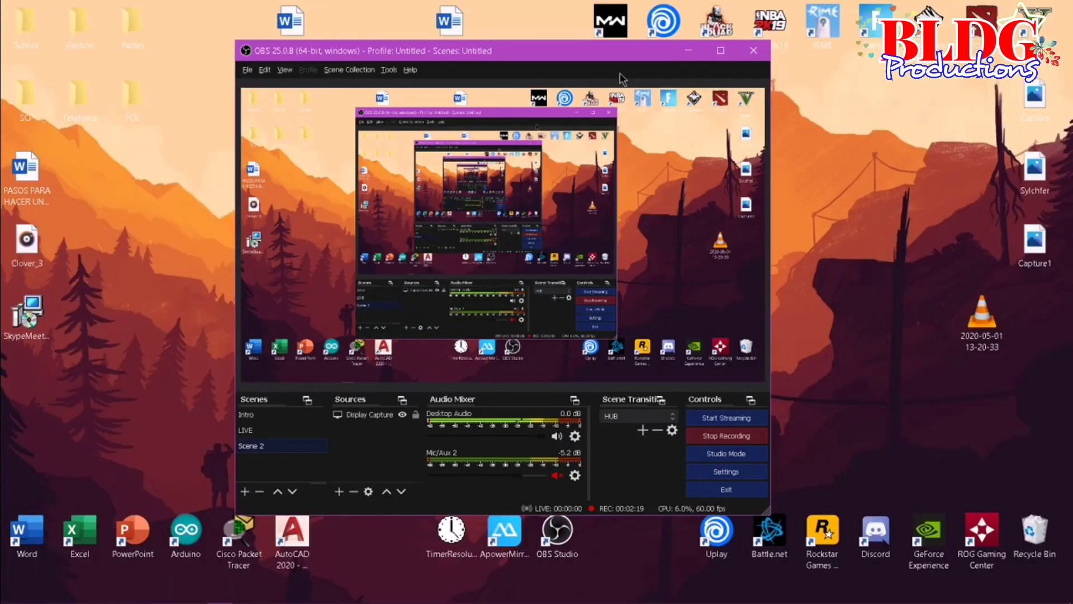
Clear the desktop and create a new folder named YOUTUBE MUSIC
left_click(689, 50)
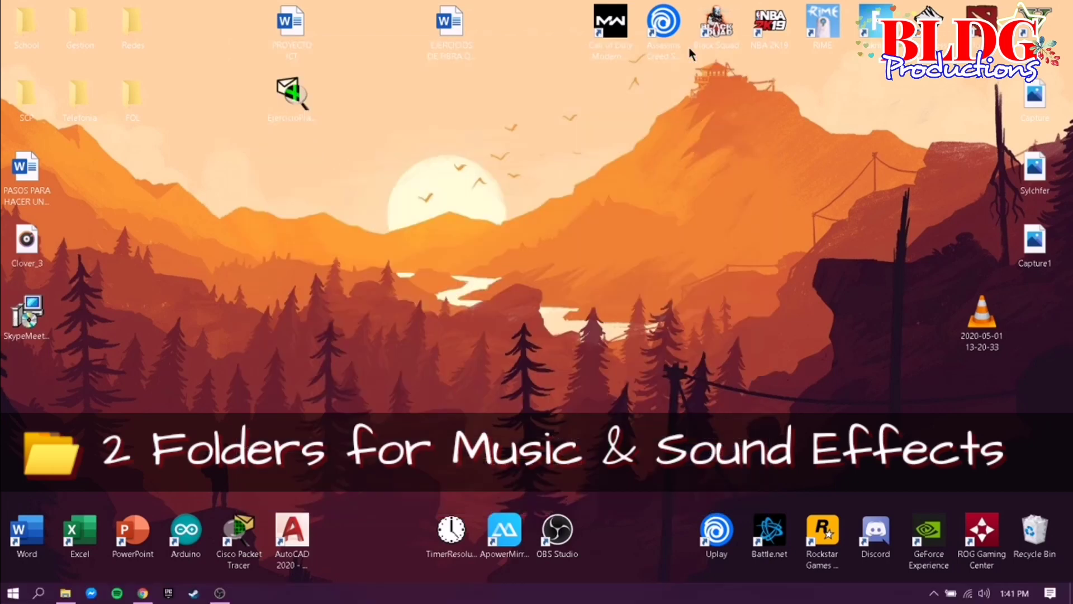
right_click(213, 207)
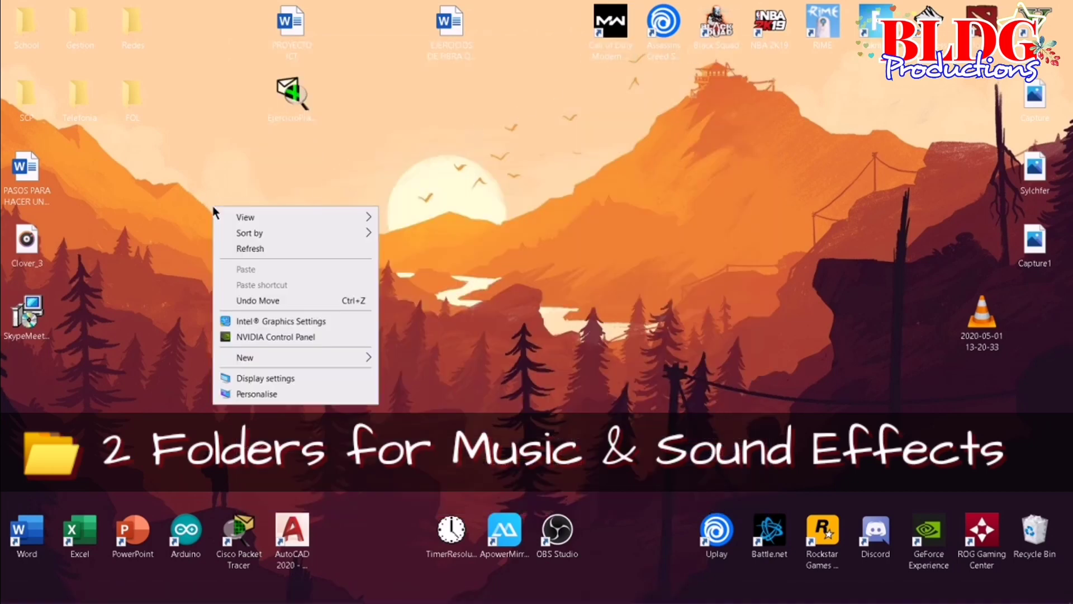
mouse_move(264, 352)
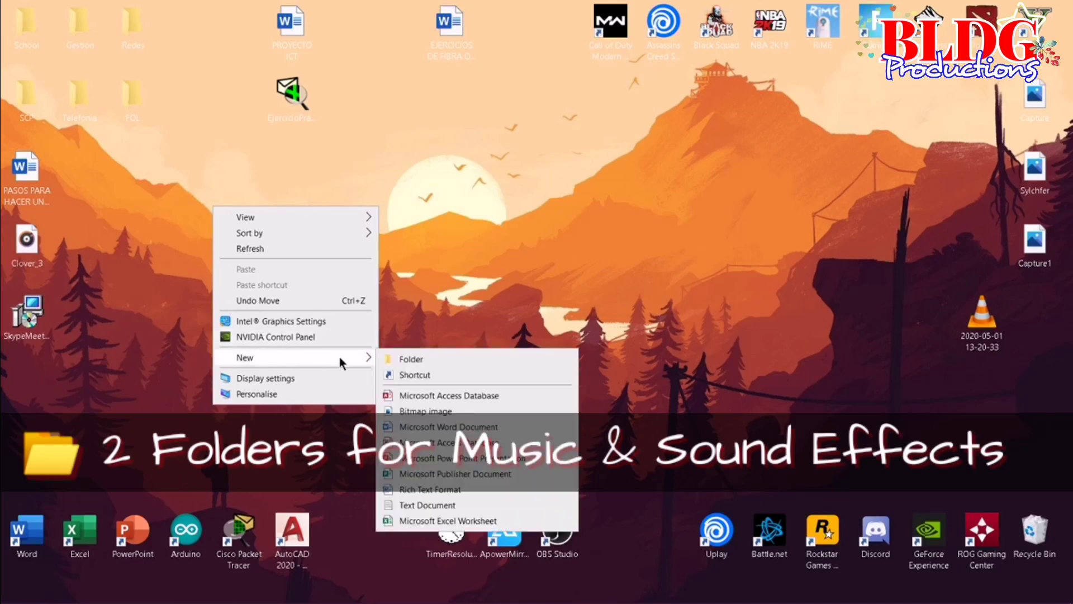
left_click(411, 360)
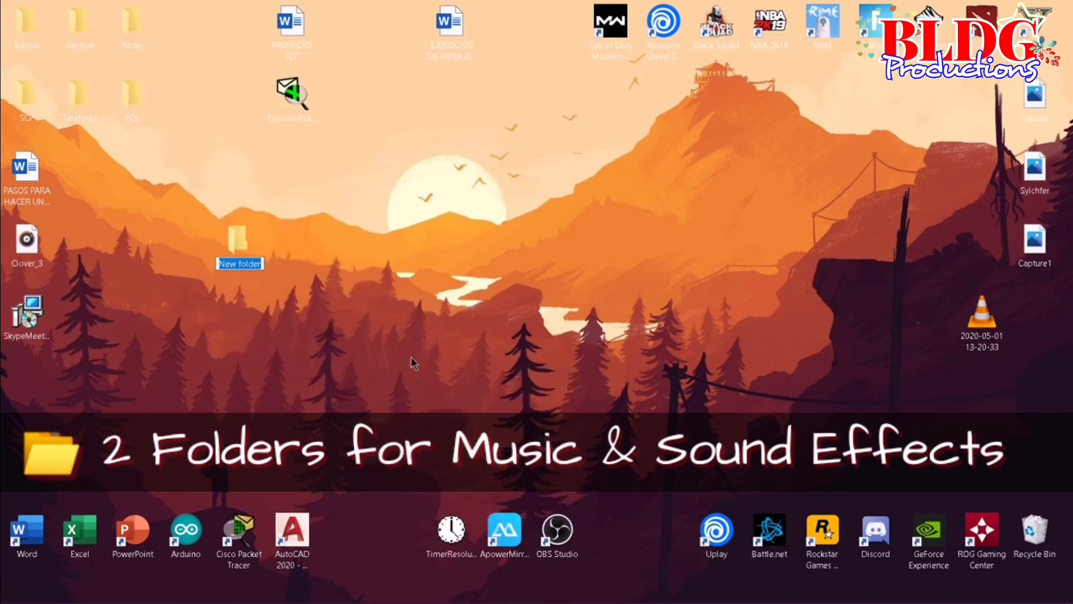
type("yo")
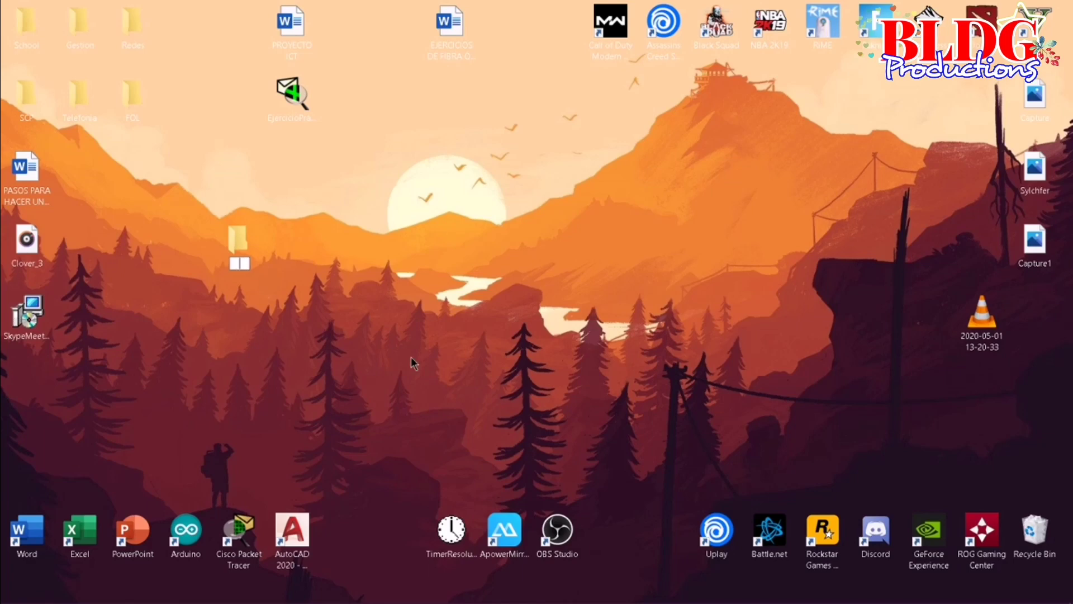
type("UTUBE MUSIC")
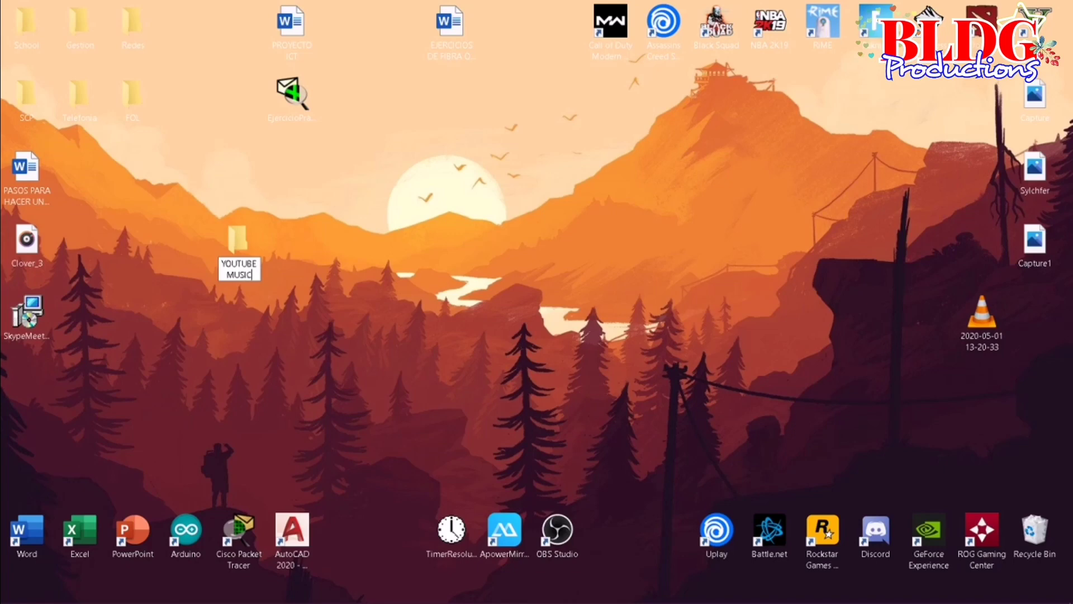
left_click(378, 324)
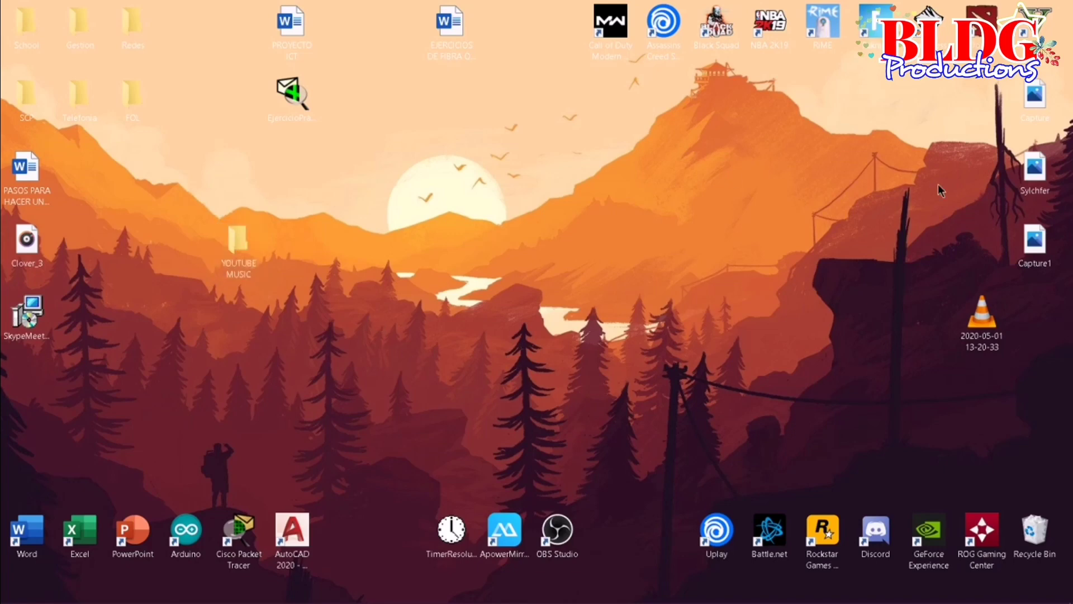
Move Clover_3 into YOUTUBE MUSIC and check the folder's contents
mouse_move(998, 329)
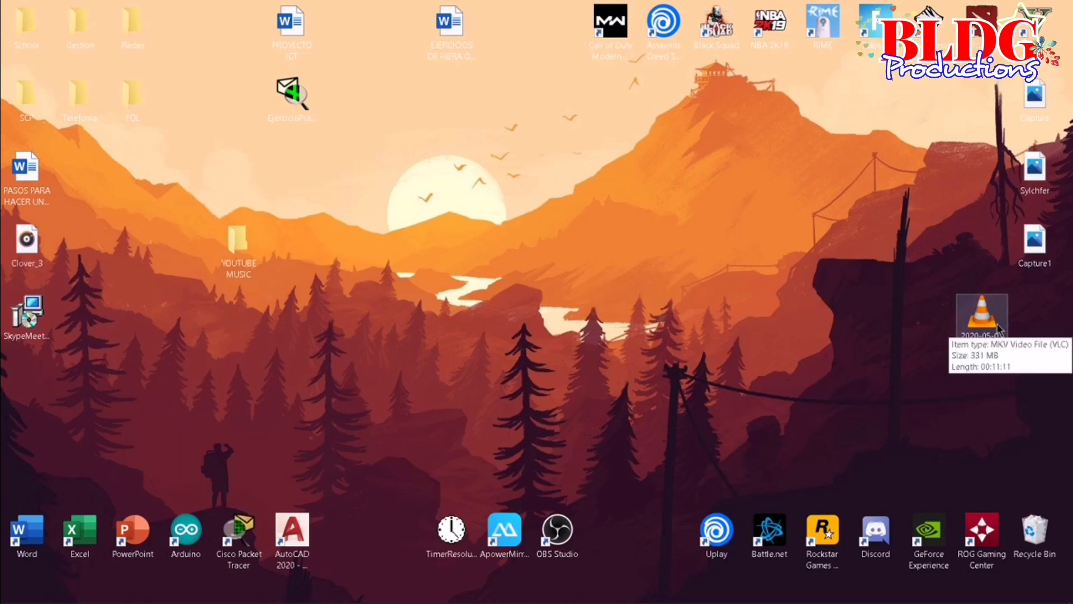
mouse_move(40, 244)
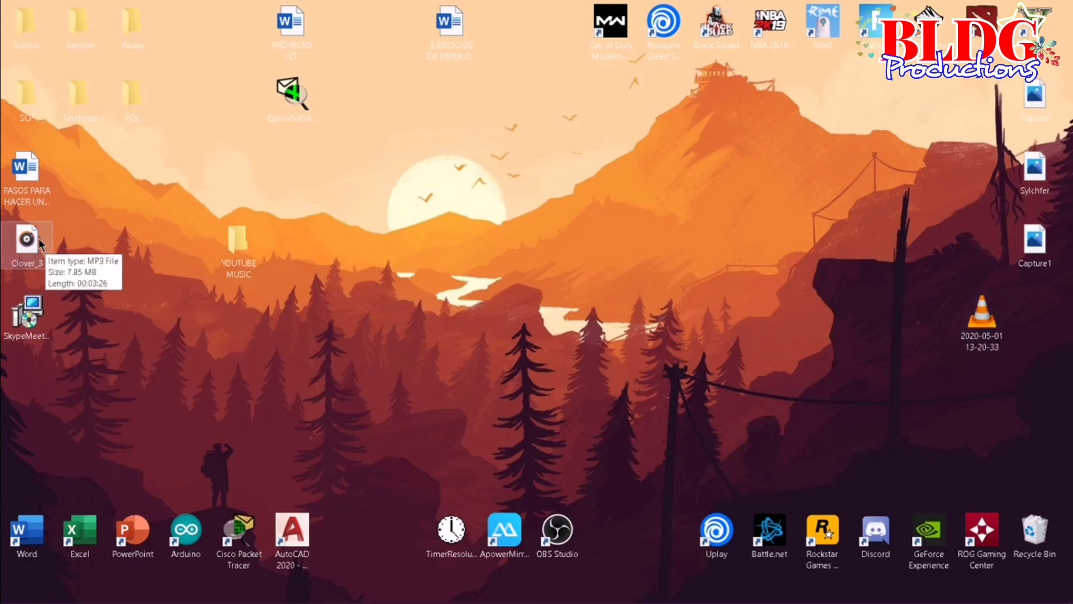
left_click_drag(27, 241, 229, 244)
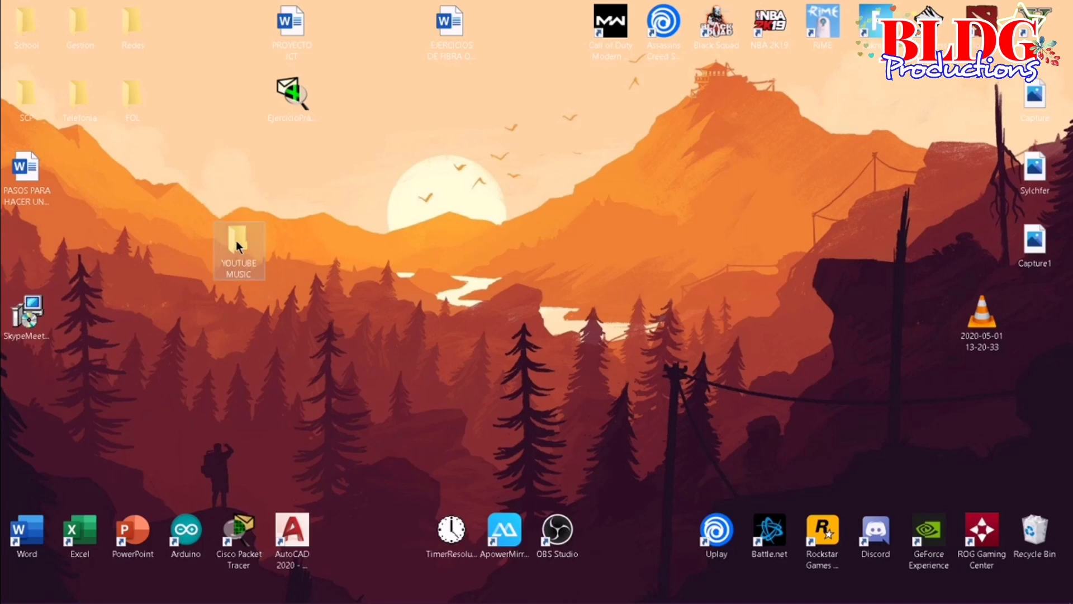
double_click(231, 245)
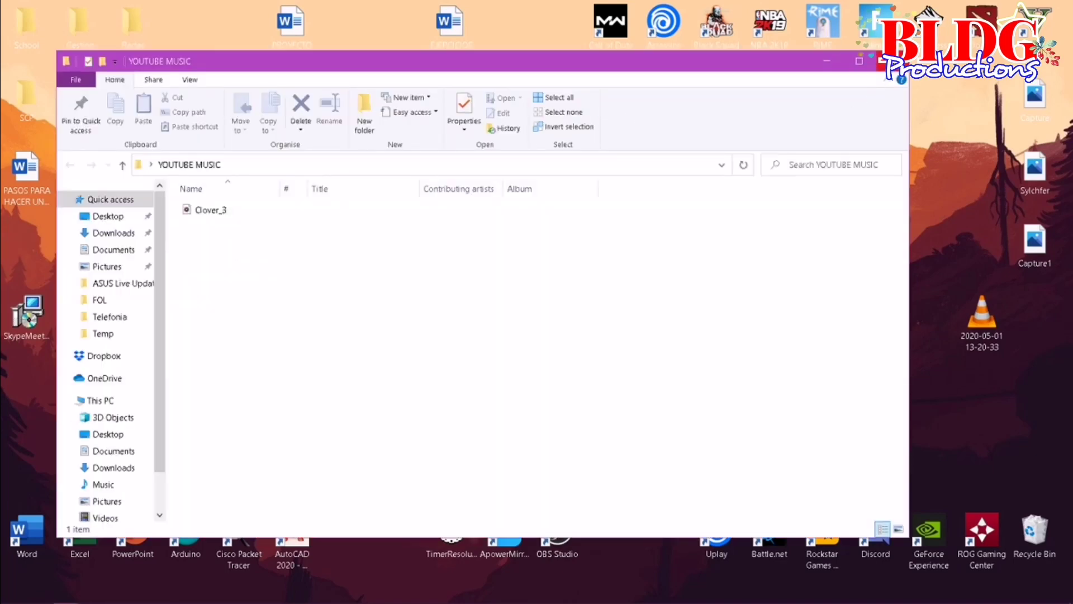
left_click(896, 60)
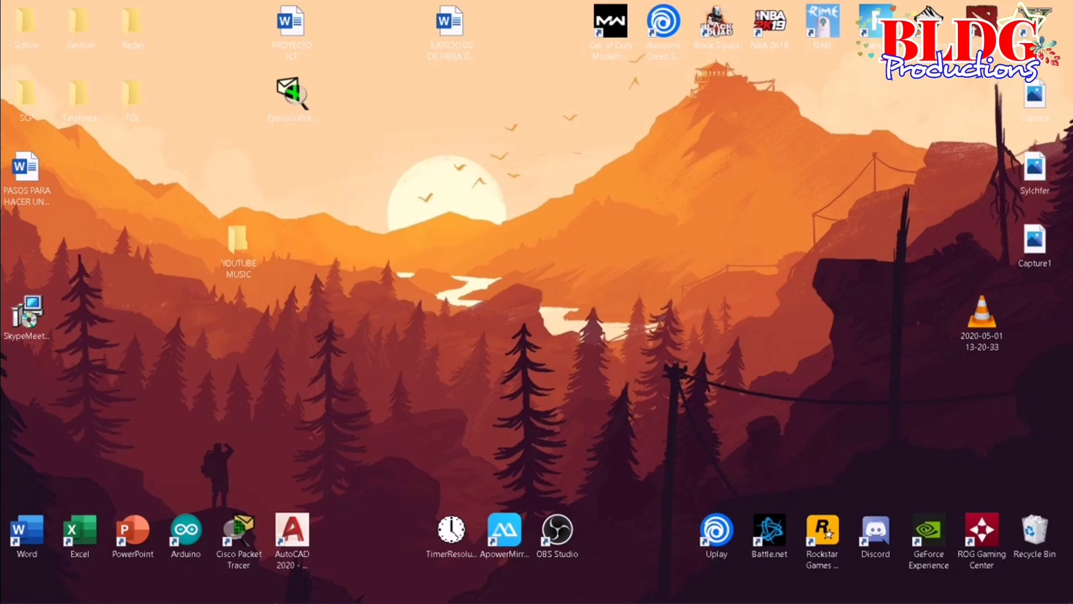
Back in the Audio Library, stop Clover 3 and preview Campfire Song and Clean Break
left_click(144, 594)
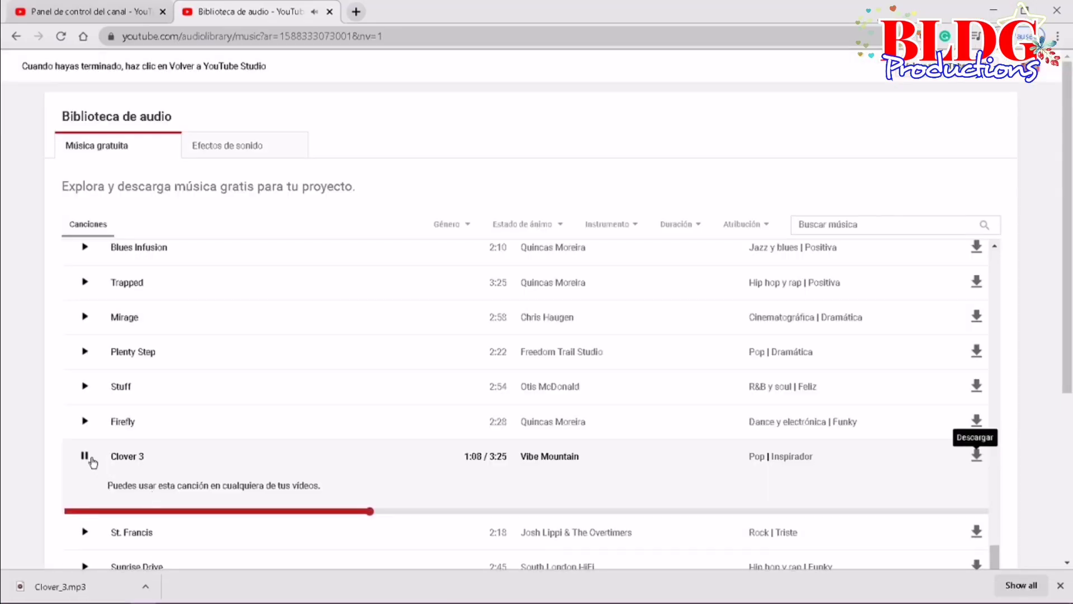
left_click(85, 455)
scroll(1010, 225, "down", 5)
left_click(84, 320)
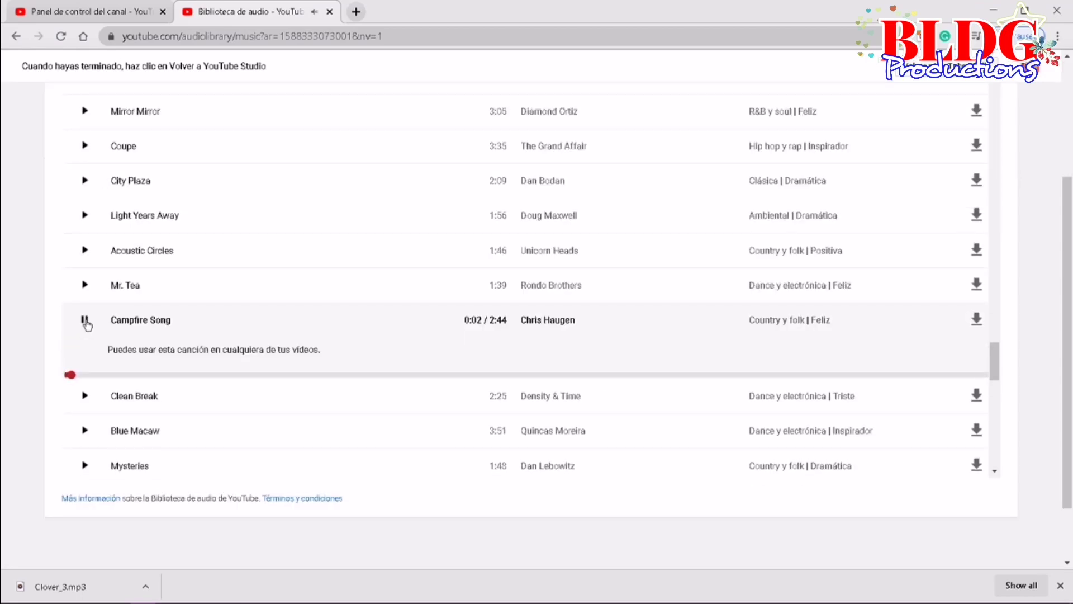
left_click(84, 395)
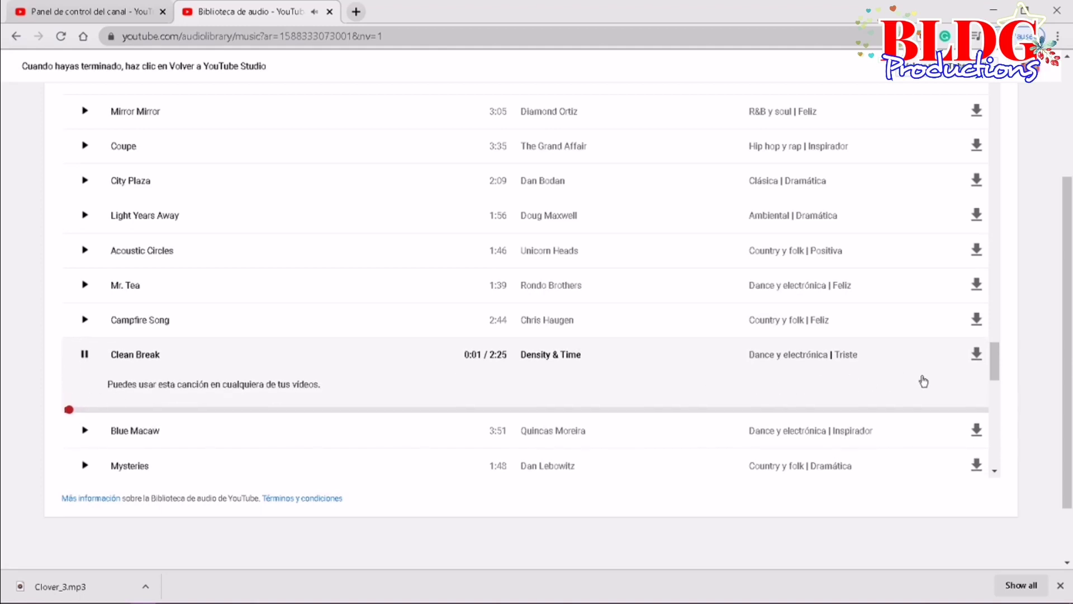
Download Clean Break as Clean_Break.mp3 into the desktop YOUTUBE MUSIC folder
left_click(976, 355)
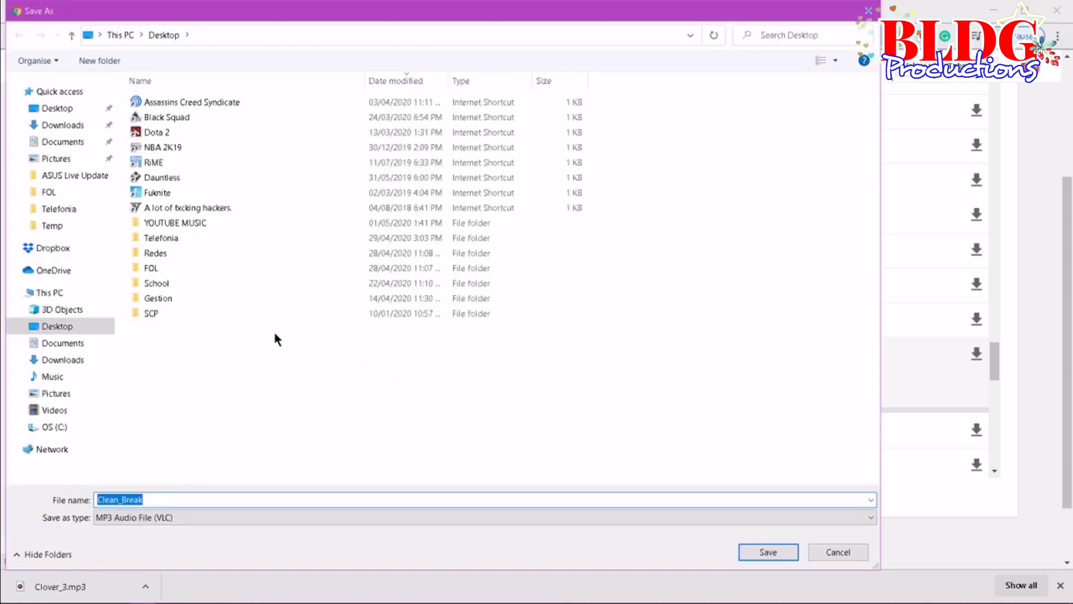
left_click(208, 221)
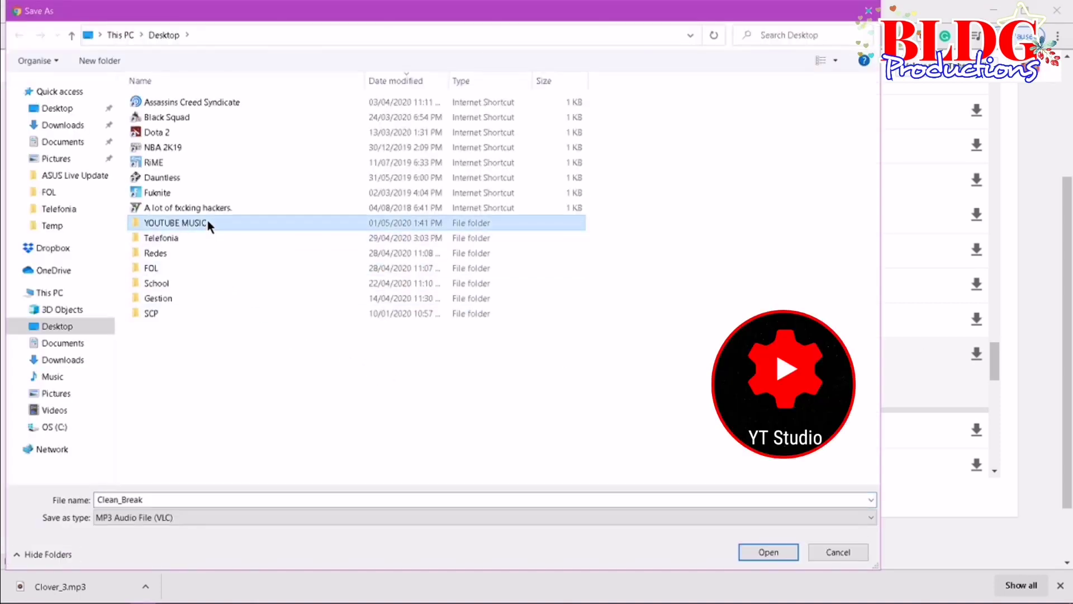
left_click(765, 553)
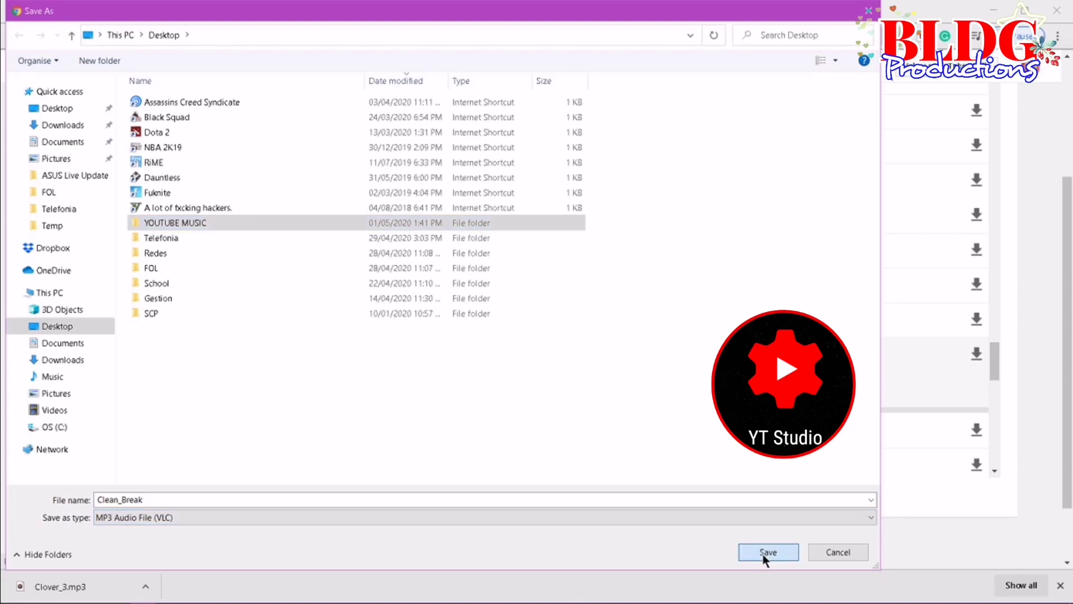
left_click(765, 553)
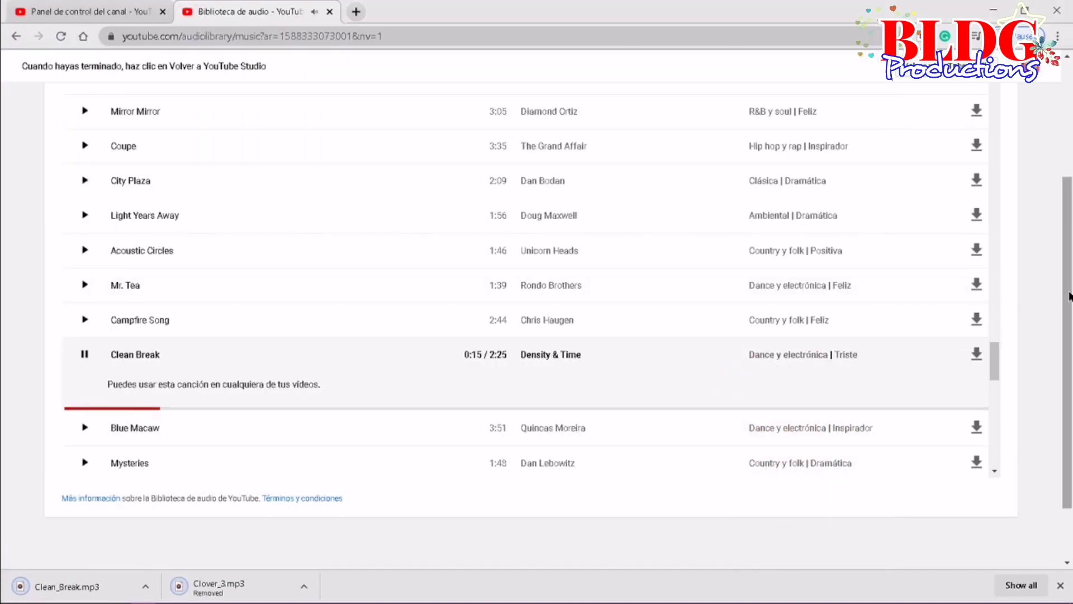
left_click_drag(1070, 295, 1070, 179)
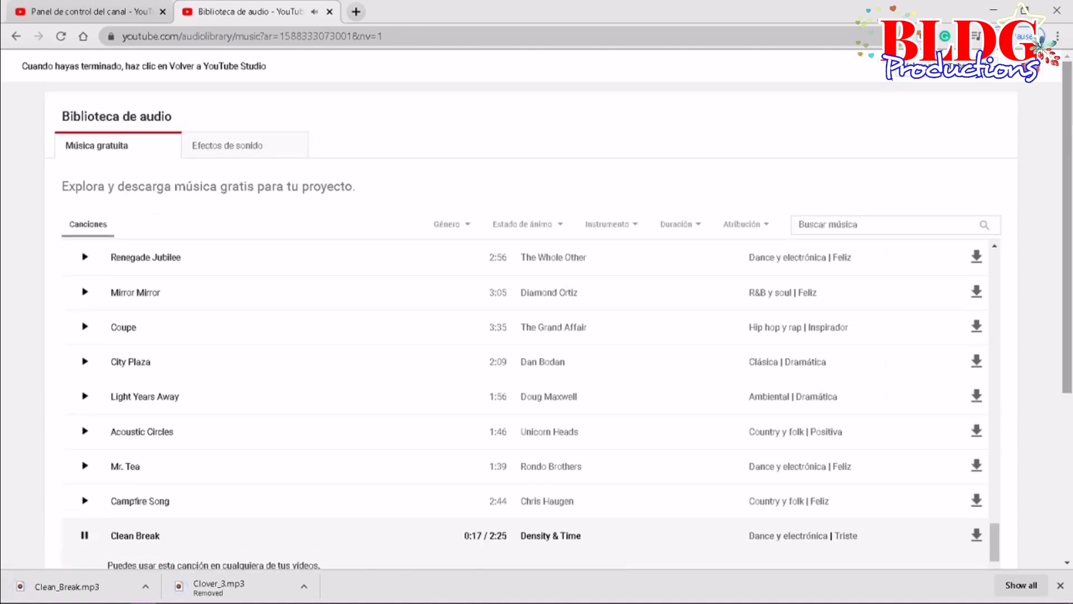
Switch to Efectos de sonido and preview the drill, 50 Cal and Afternoon Crickets effects
left_click(261, 150)
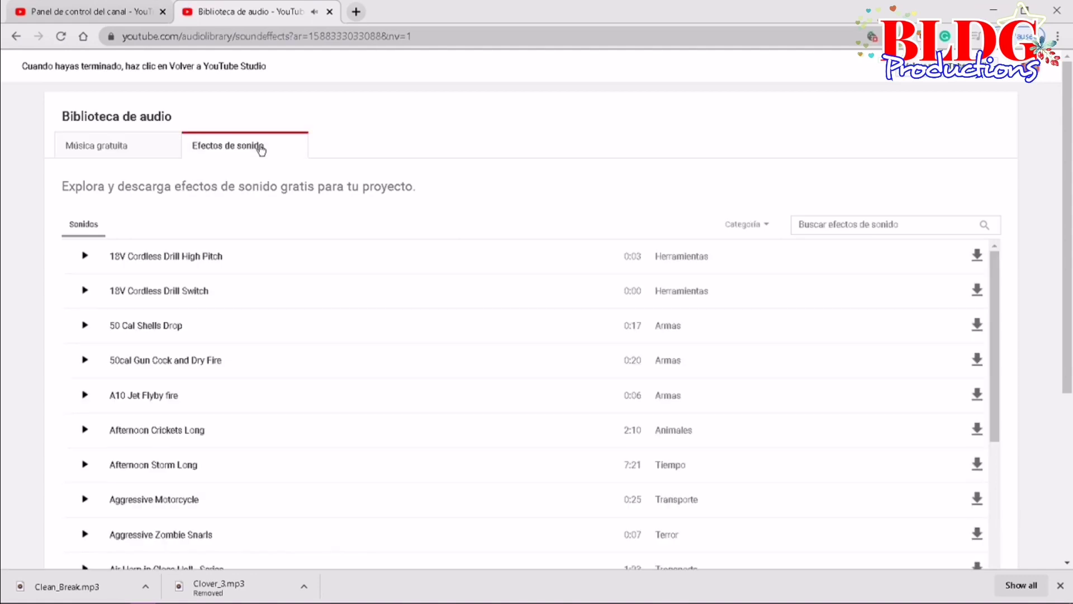
left_click(85, 256)
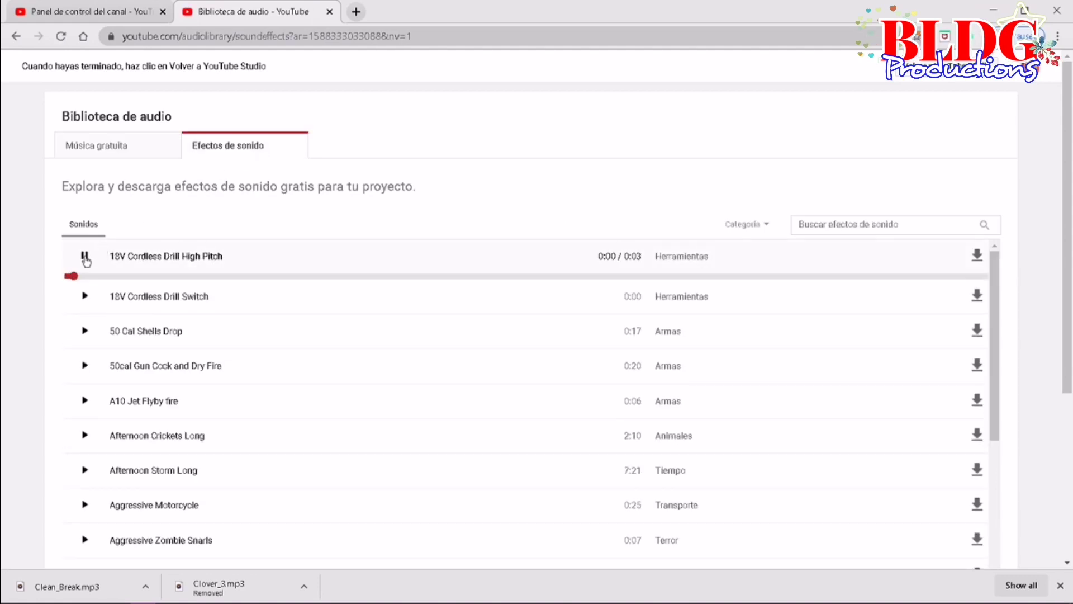
left_click(86, 294)
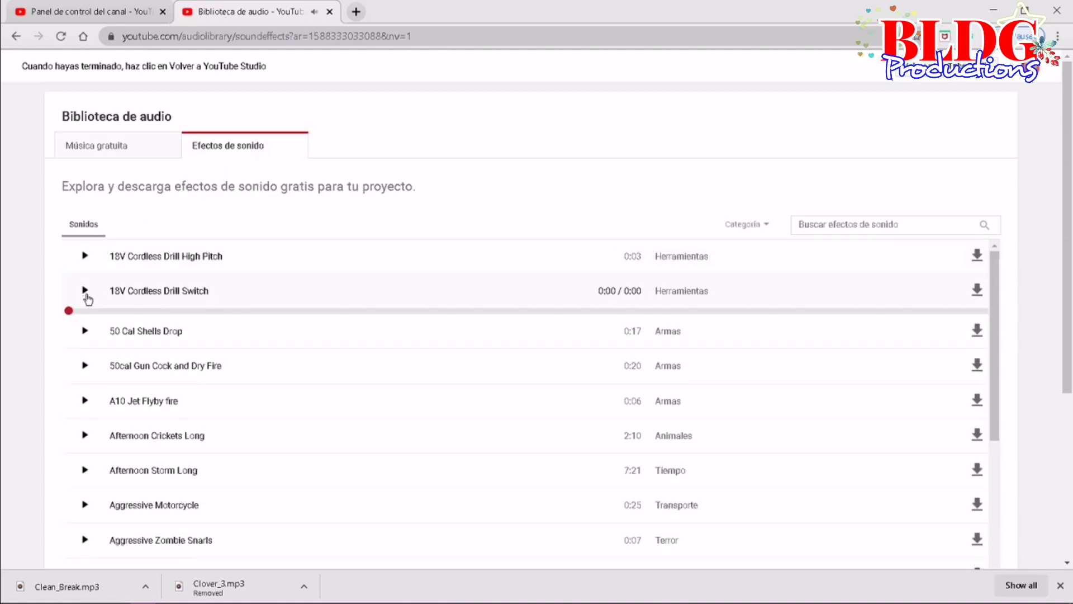
left_click(85, 329)
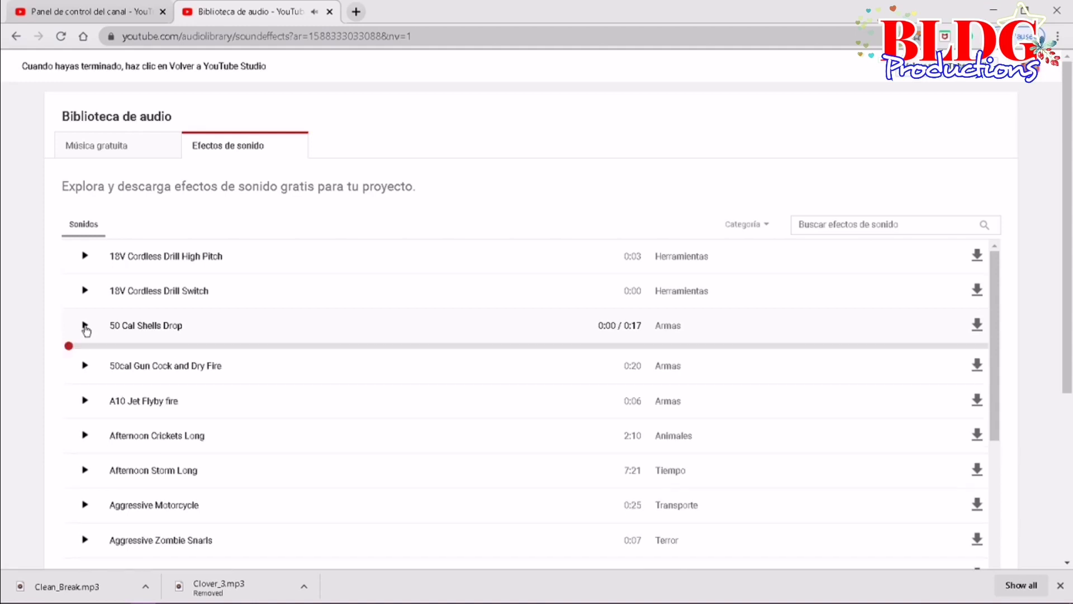
left_click(86, 363)
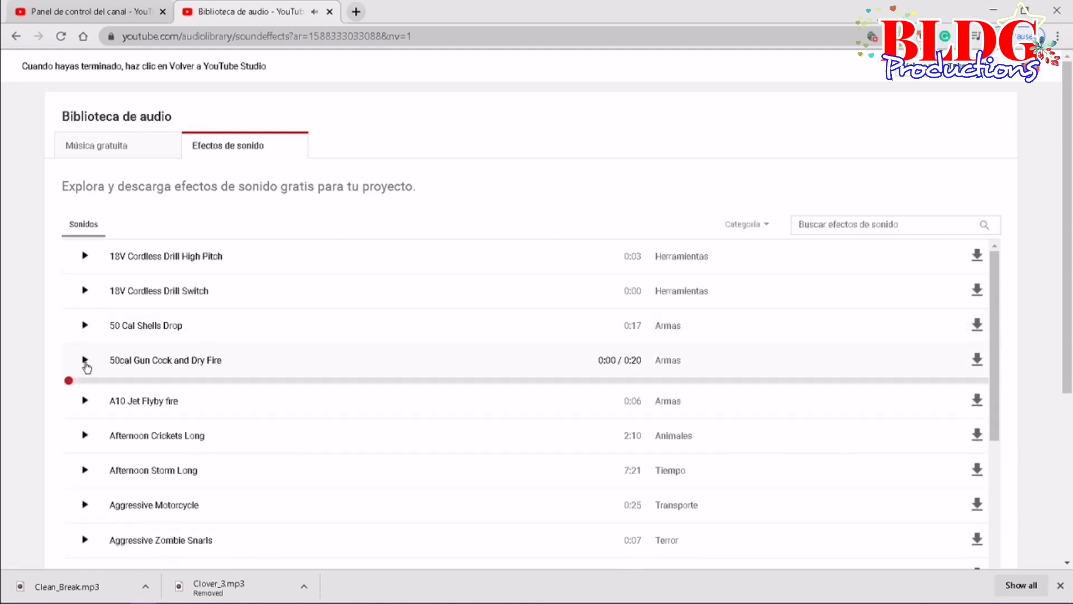
left_click(85, 432)
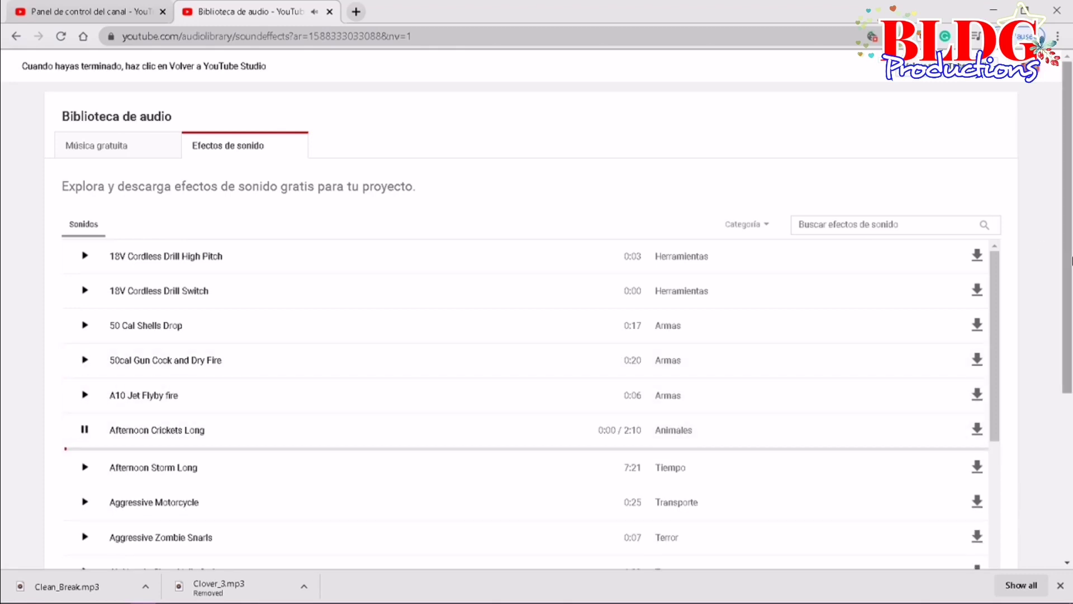
Preview Ambulance Siren, Bamboo Drop and Tumble, and Barnyard with Animals further down
scroll(1067, 240, "down", 1)
scroll(1026, 278, "down", 4)
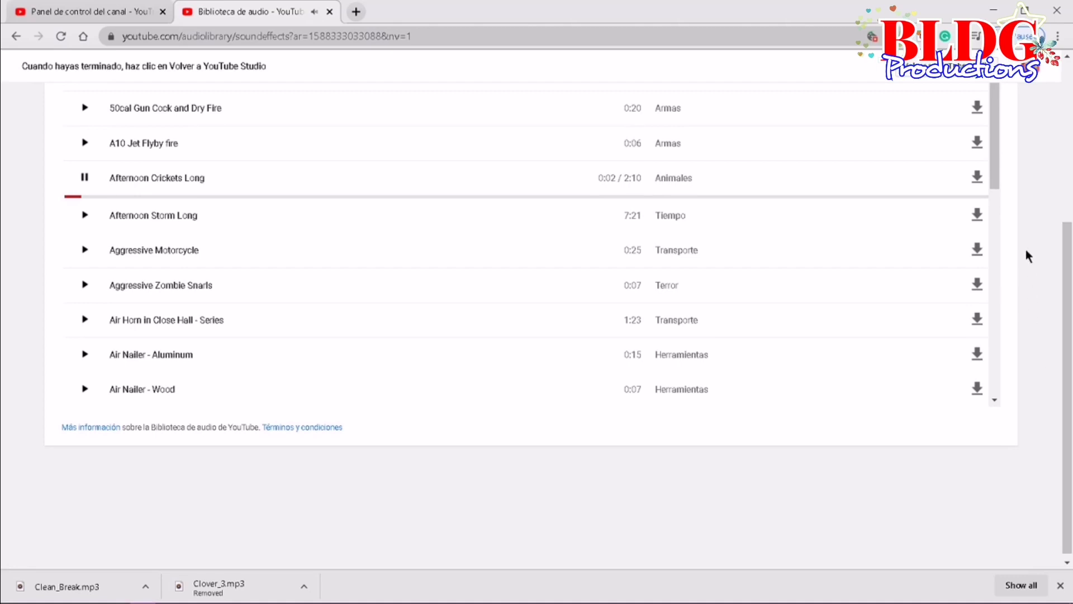
scroll(1000, 202, "down", 9)
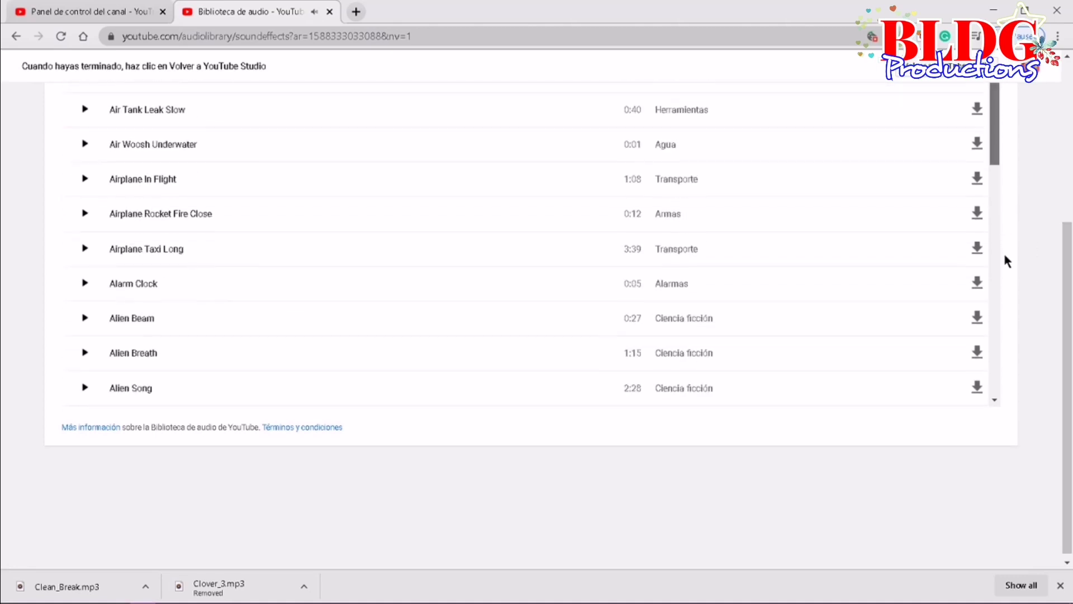
left_click(113, 390)
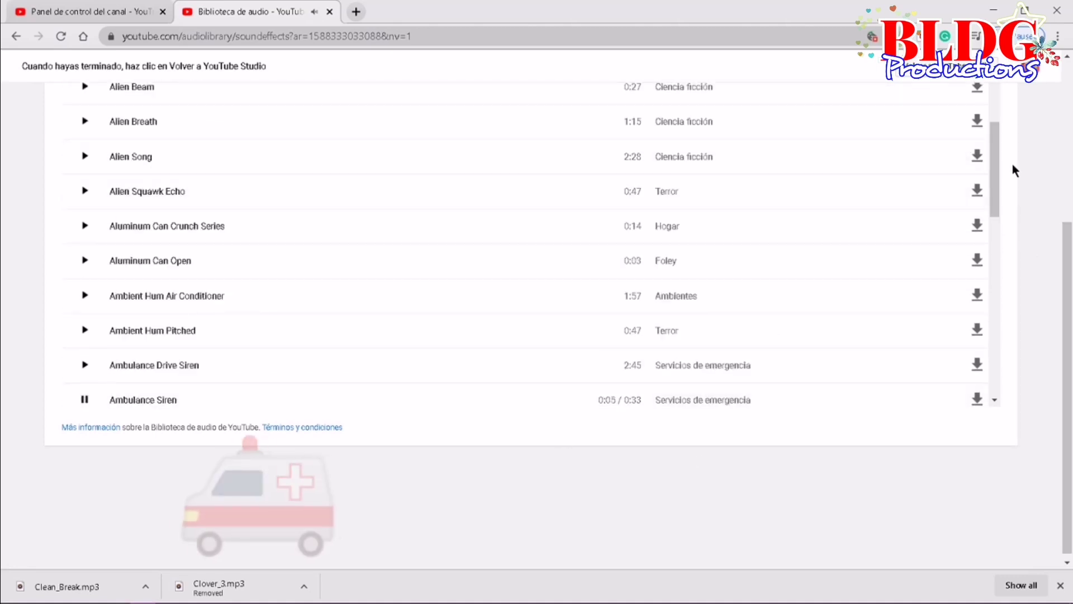
left_click_drag(994, 163, 997, 249)
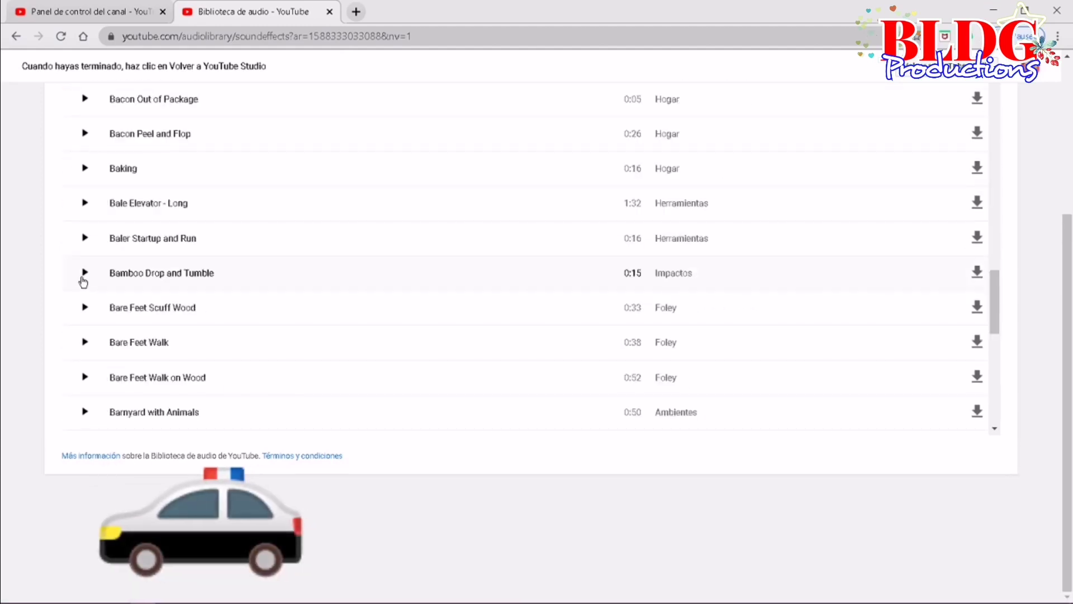
left_click(84, 278)
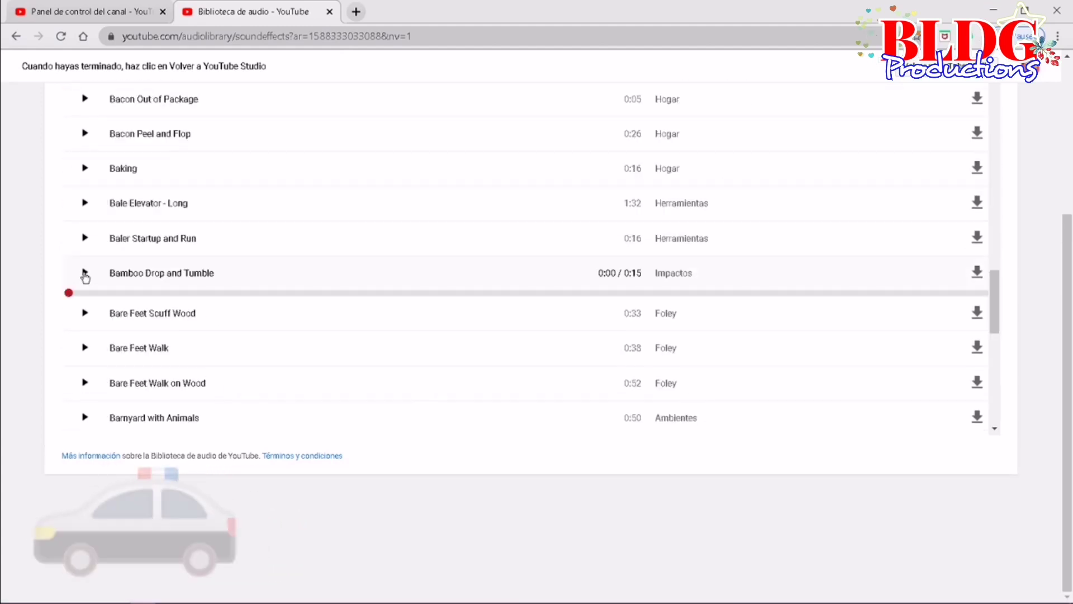
left_click(85, 415)
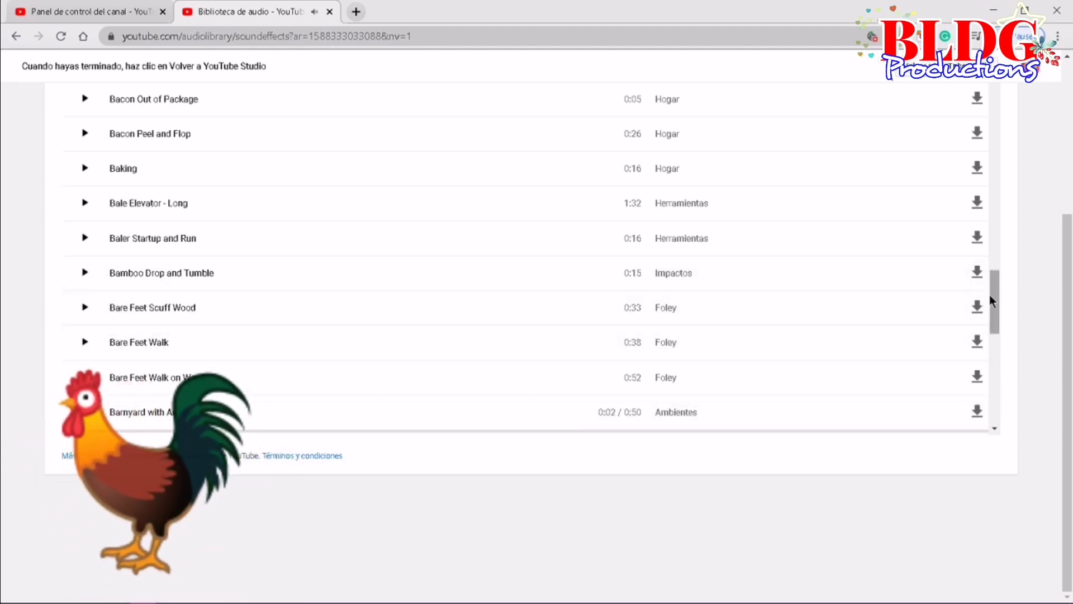
Preview Car Drive Off, Car Engine Idling, Car Gear Shifting and Dragging Over Wood Floor Series
left_click_drag(996, 313, 1008, 398)
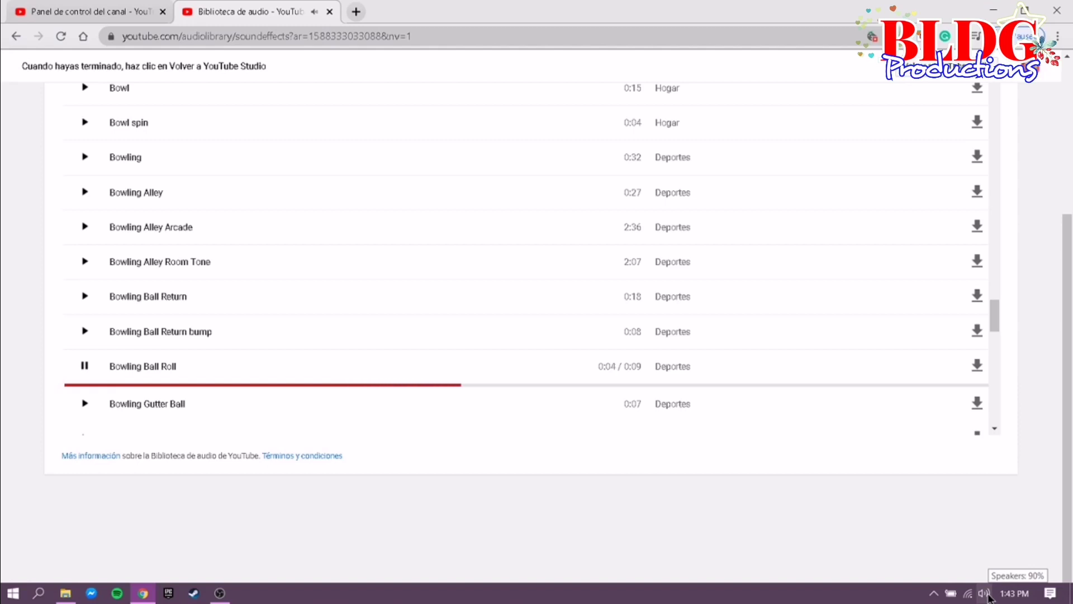
left_click_drag(993, 320, 1012, 437)
left_click(84, 314)
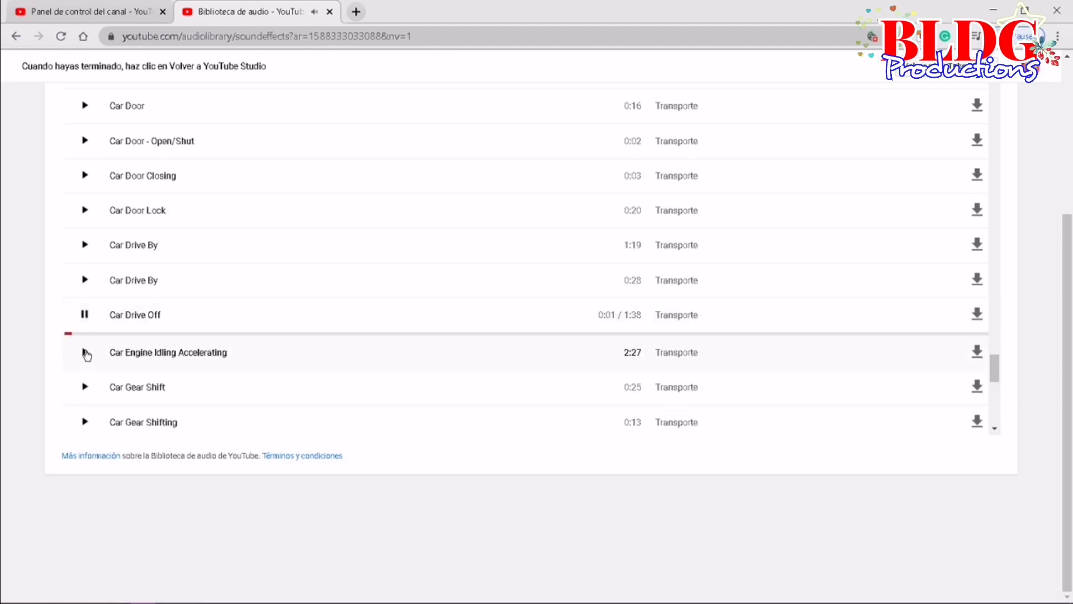
left_click(86, 353)
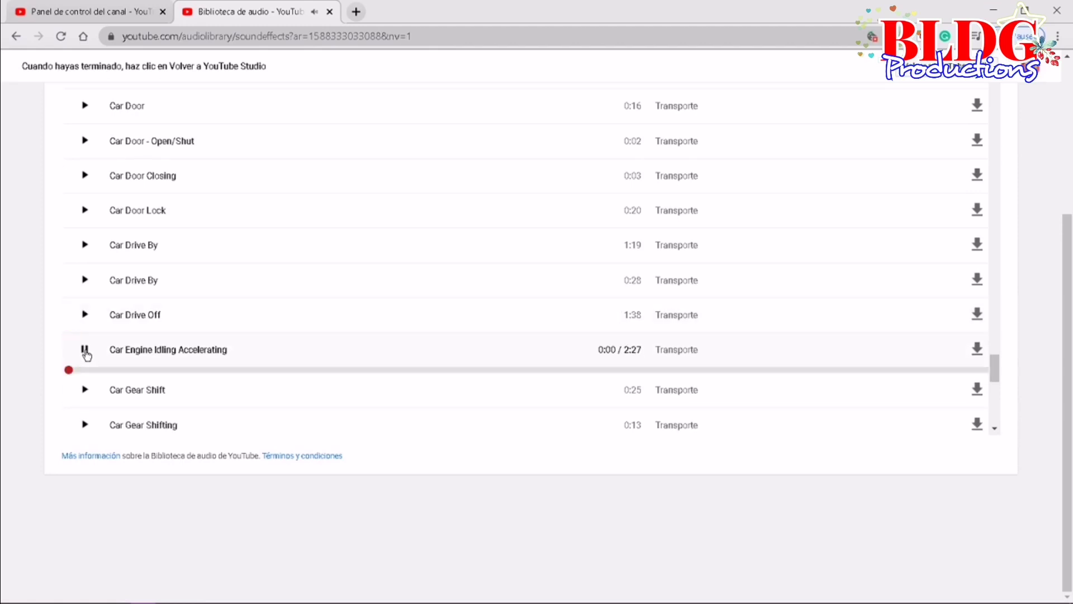
left_click(85, 425)
left_click_drag(994, 373, 1014, 432)
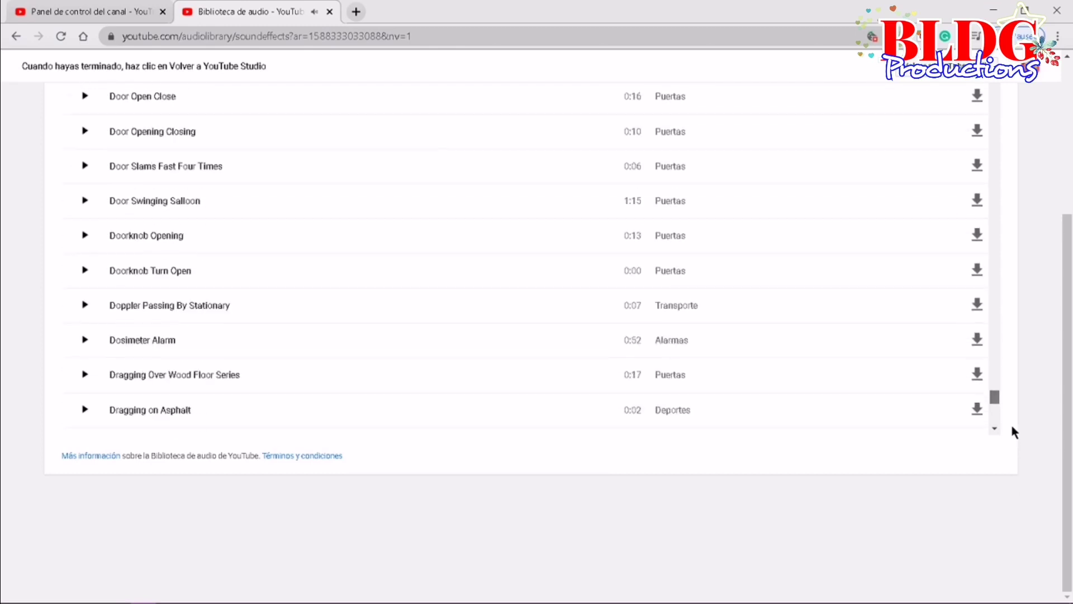
left_click(85, 374)
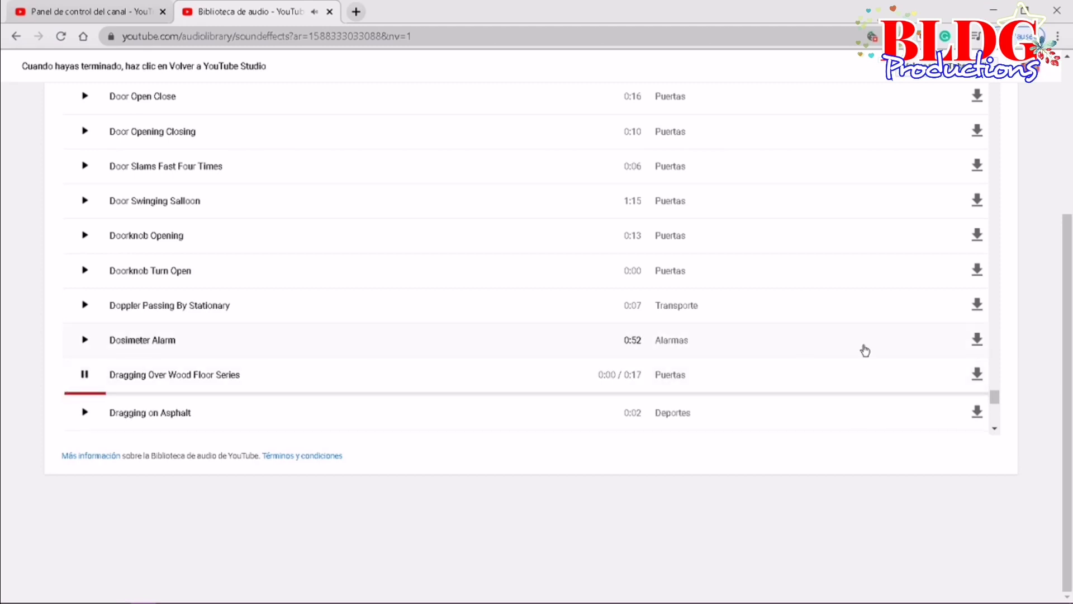
Download Dragging Over Wood Floor Series and create a desktop folder named YOUTUBE SOUND EFFECTS
left_click(977, 375)
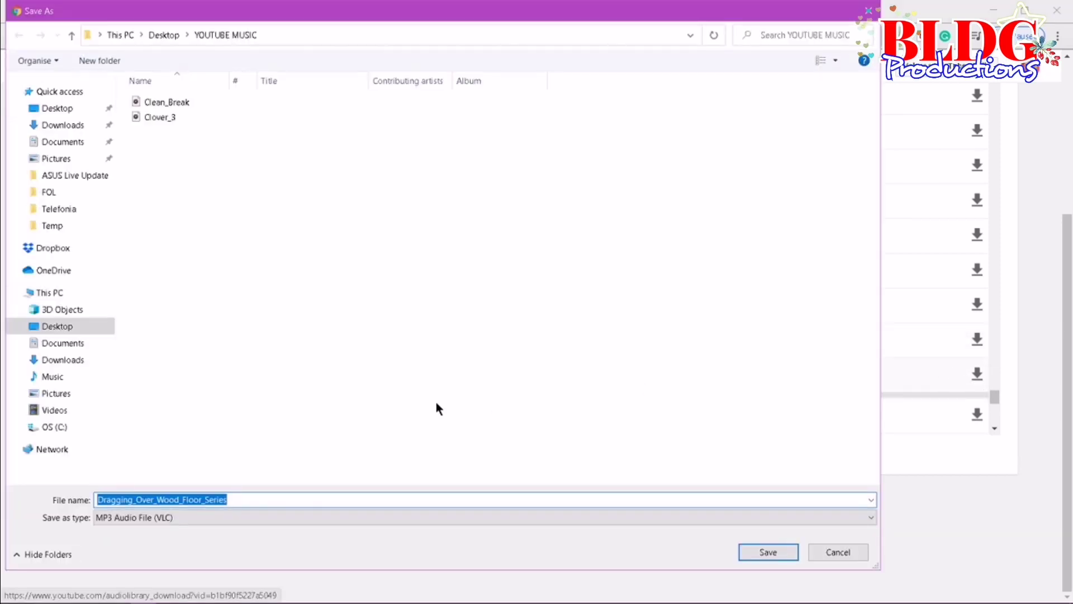
right_click(406, 295)
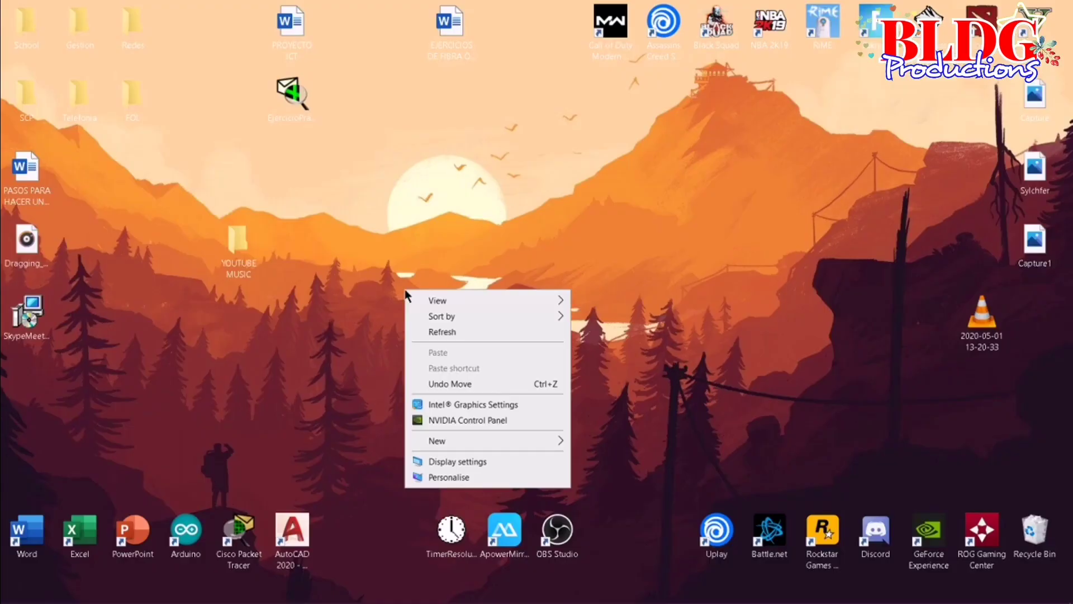
mouse_move(514, 441)
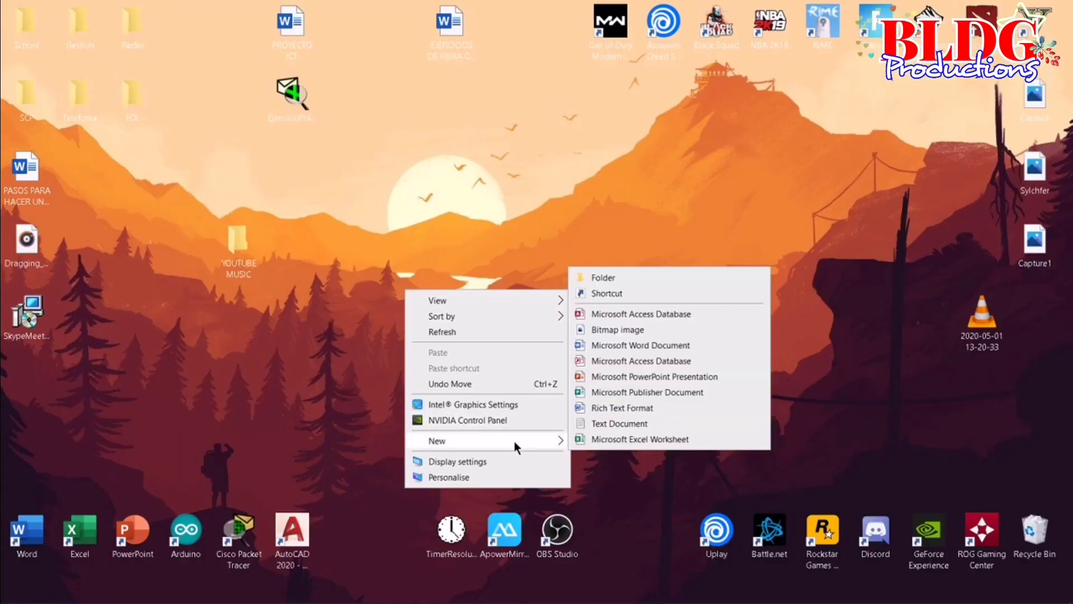
left_click(604, 278)
type("YO")
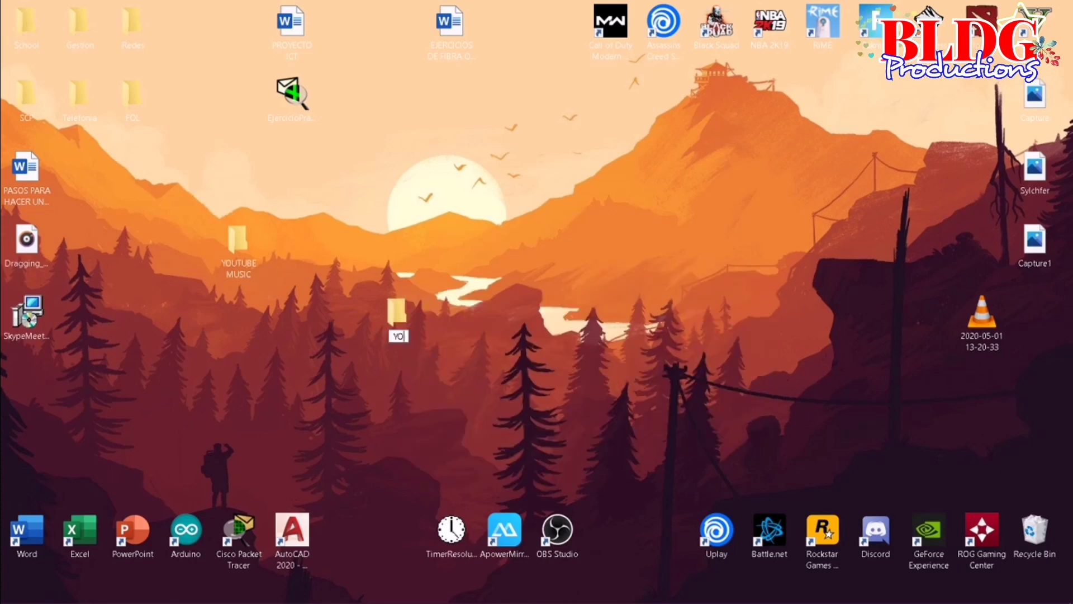
type("UTUBE SOUND EFFECTS")
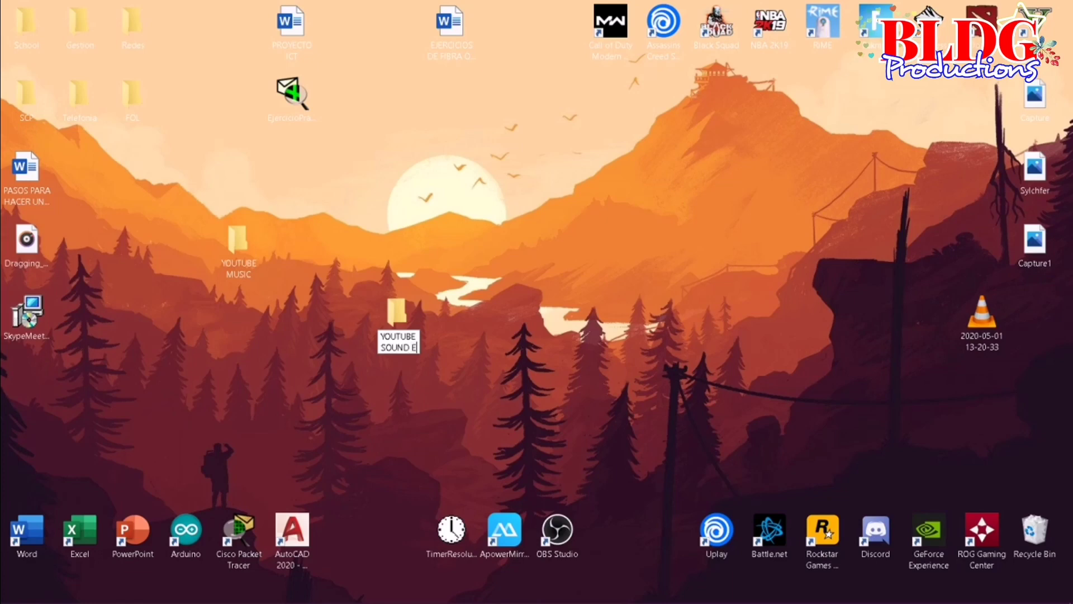
left_click(535, 305)
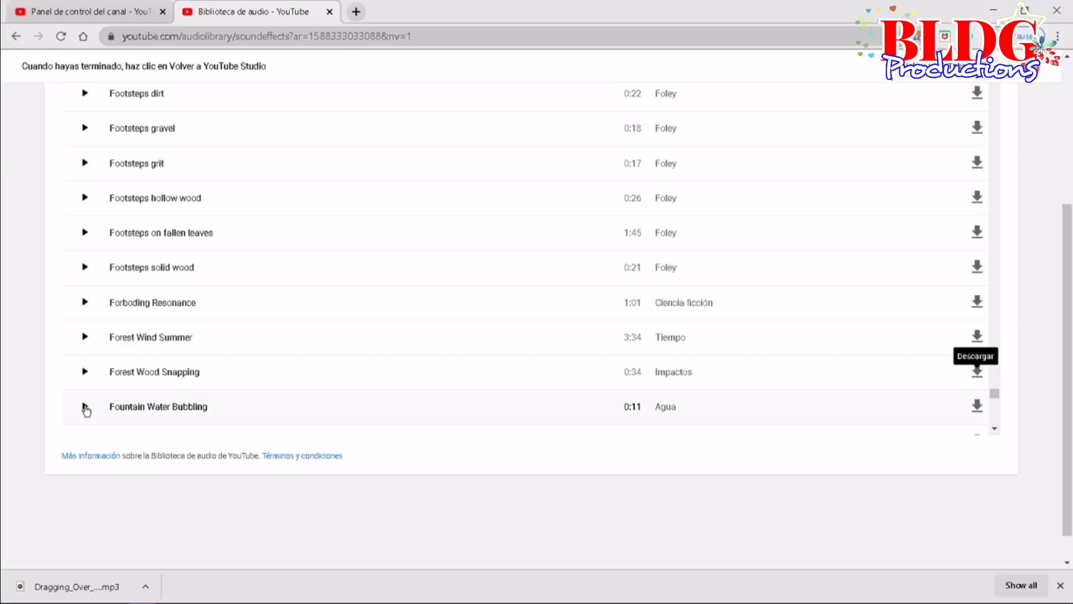
Preview Fountain Water Bubbling and save it as Fountain_Water_Bubbling.mp3 in YOUTUBE SOUND EFFECTS
left_click(84, 406)
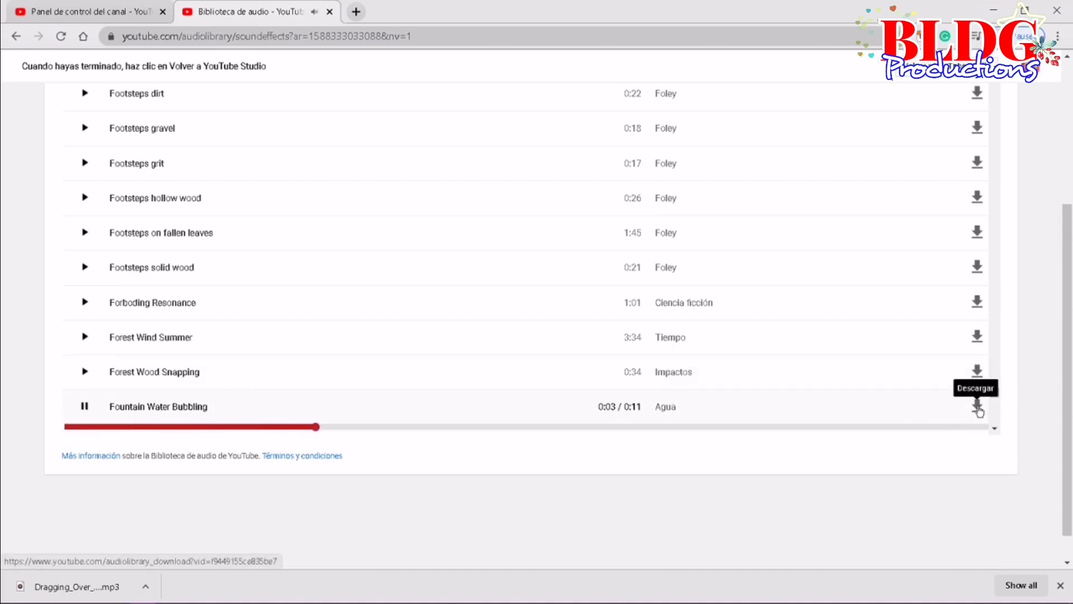
left_click(976, 407)
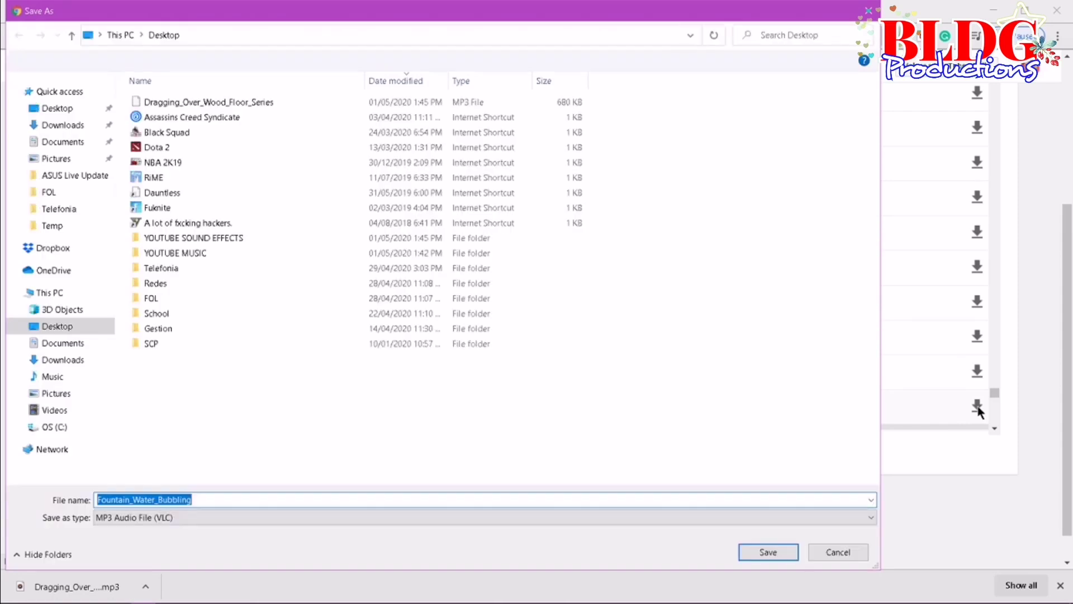
left_click(212, 239)
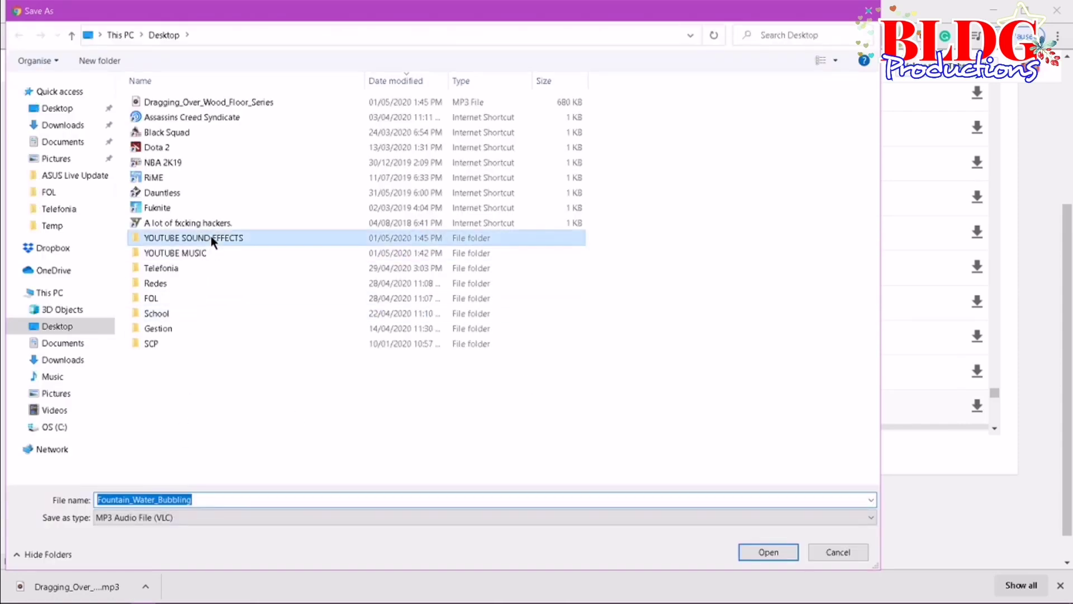
left_click(763, 553)
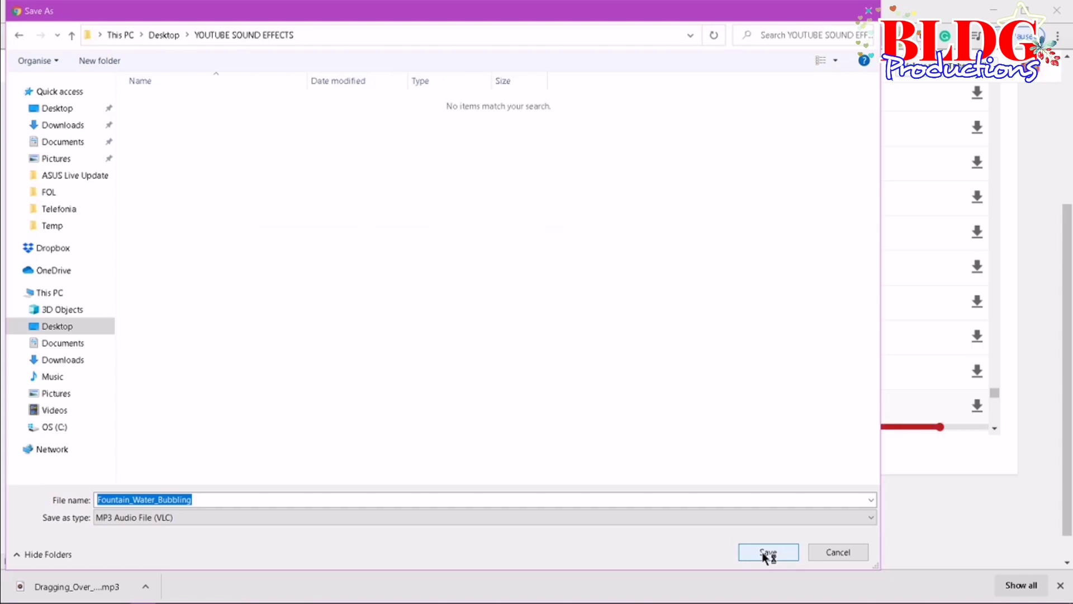
left_click(767, 555)
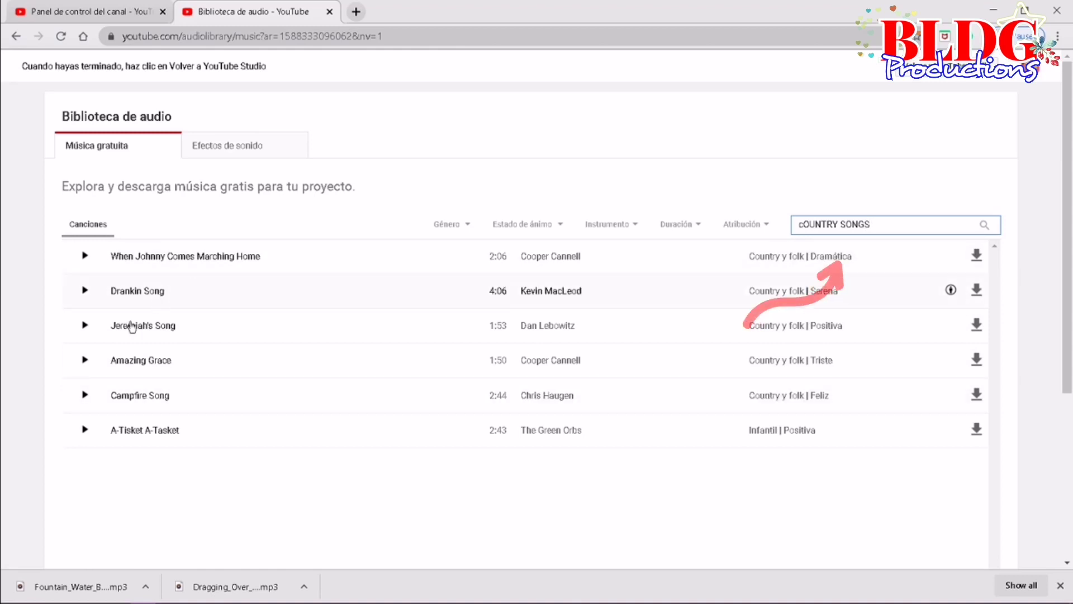
Preview When Johnny Comes Marching Home, Drankin Song, Jeremiah's Song and Amazing Grace, then clear the search
left_click(91, 257)
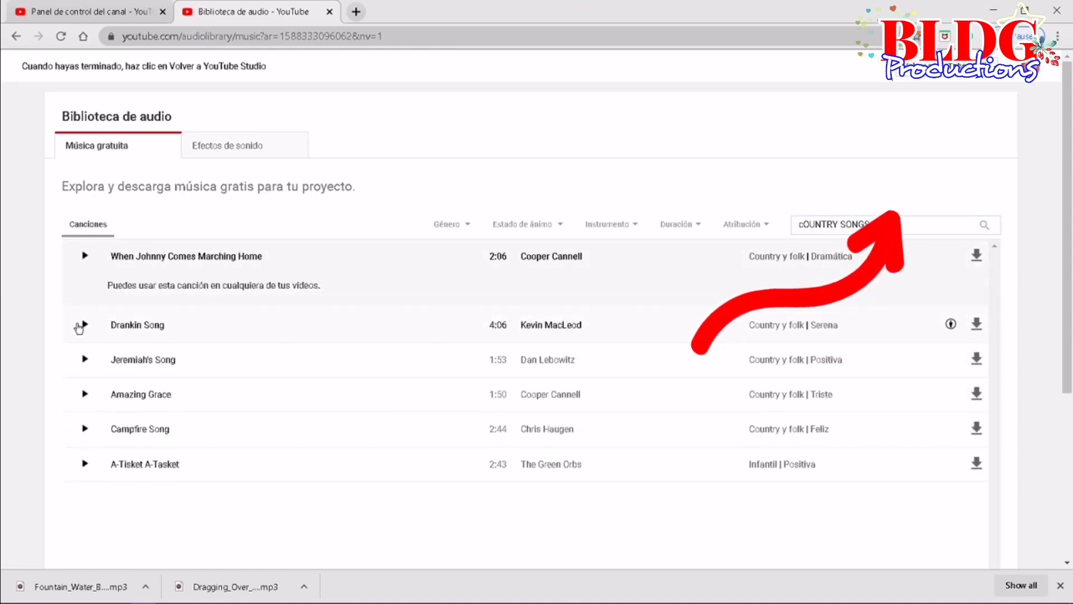
left_click(85, 258)
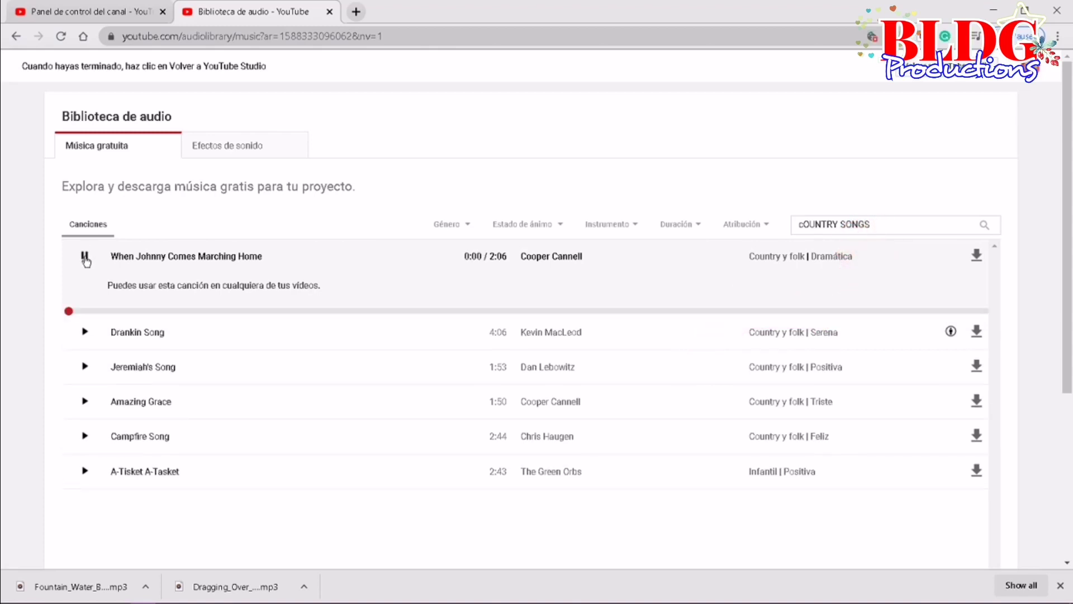
left_click(84, 330)
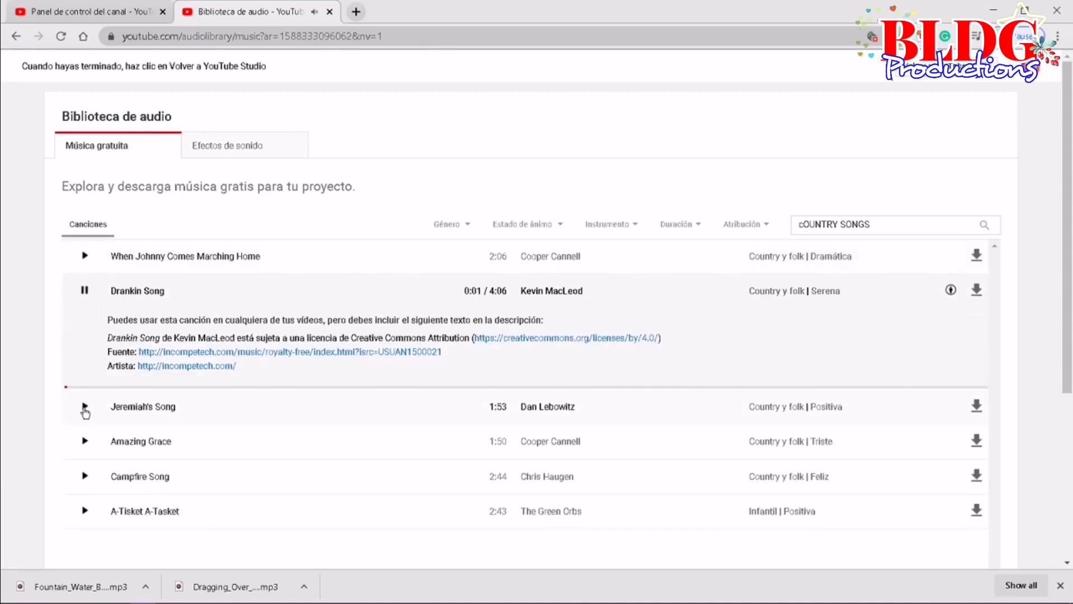
left_click(85, 410)
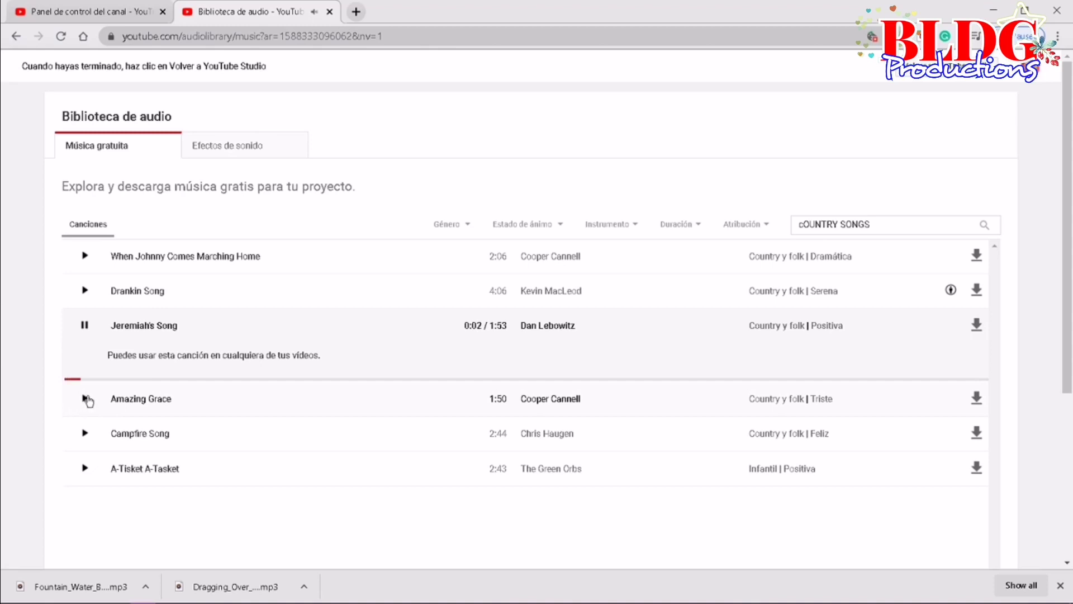
left_click(85, 400)
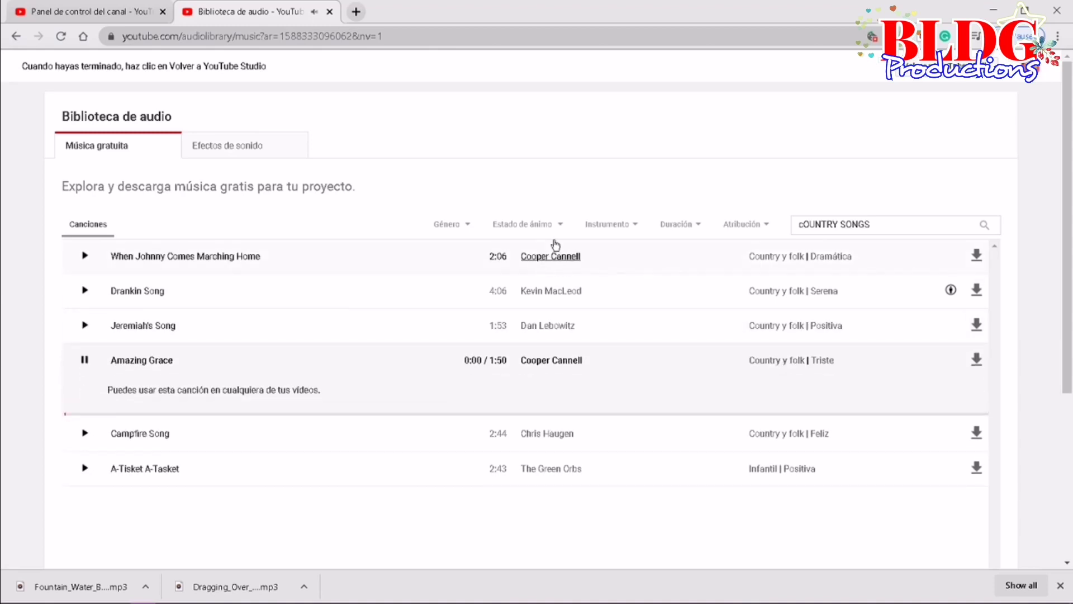
triple_click(896, 227)
key("BackSpace")
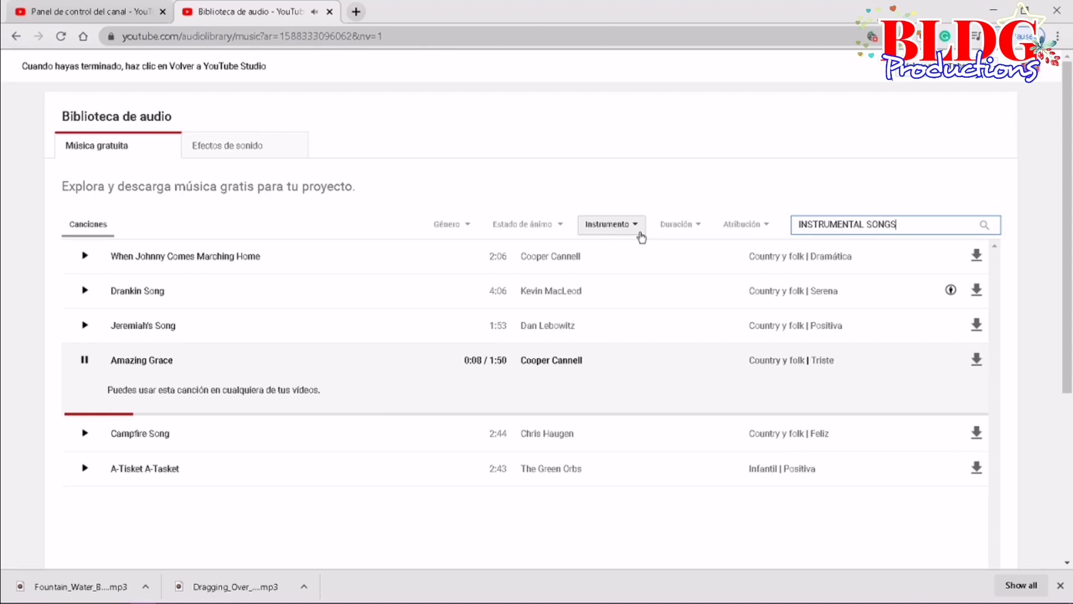
Search INSTRUMENTAL and save I Saw Three Ships as I_Saw_Three_Ships.mp3 in YOUTUBE MUSIC
key("BackSpace")
key("BackSpace")
key("BackSpace")
key("BackSpace")
key("BackSpace")
key("BackSpace")
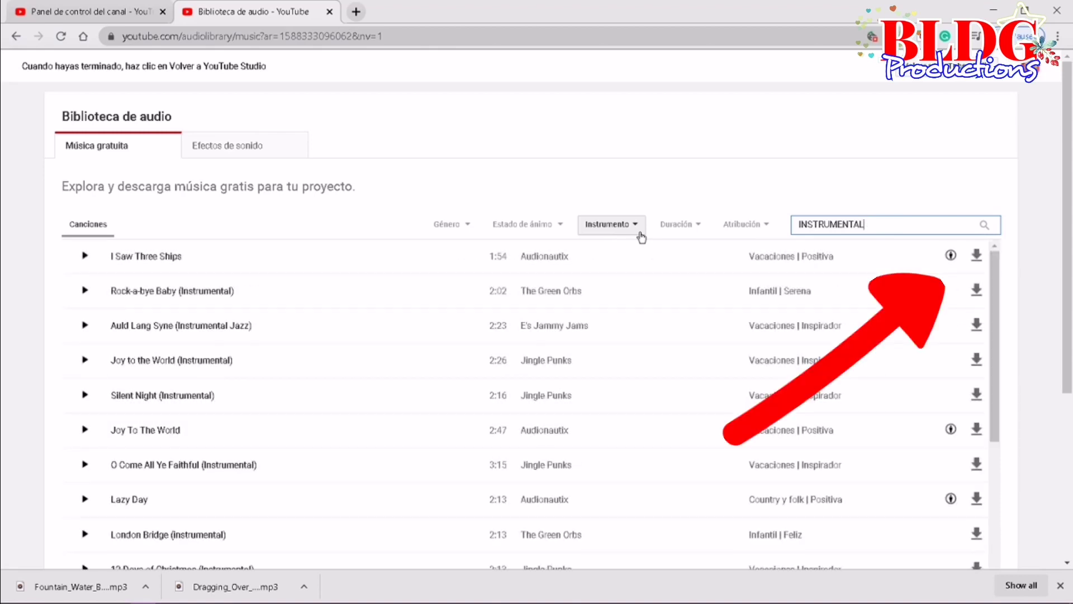
left_click(85, 259)
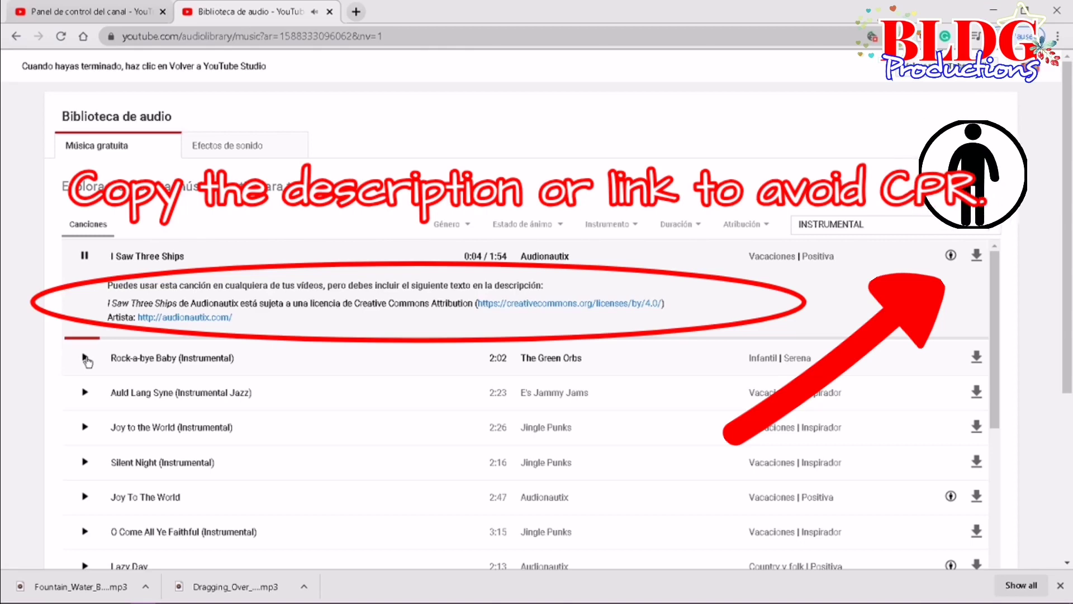
left_click(976, 256)
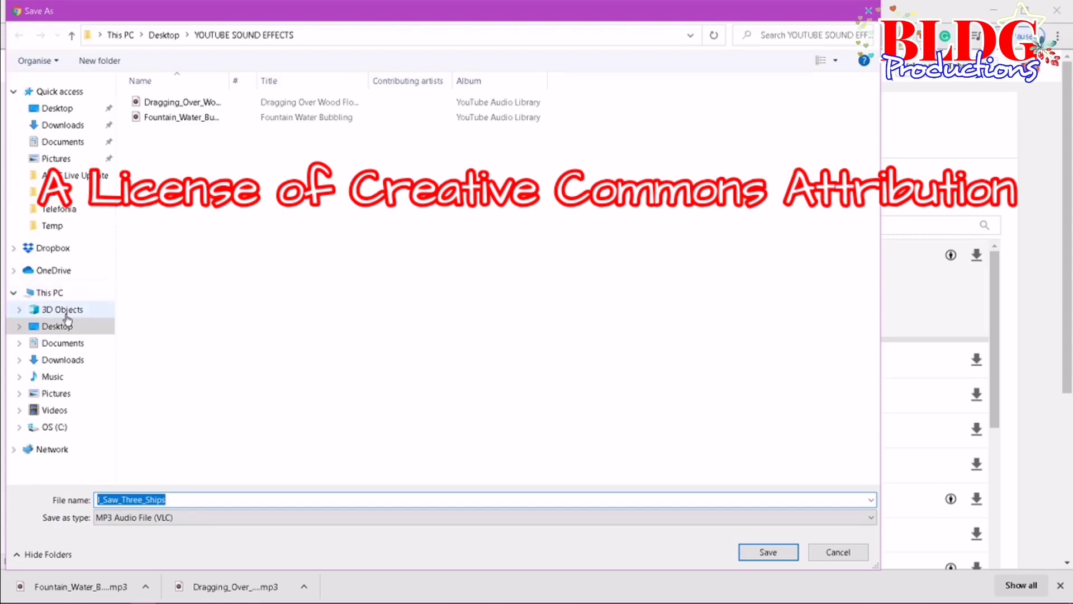
left_click(67, 328)
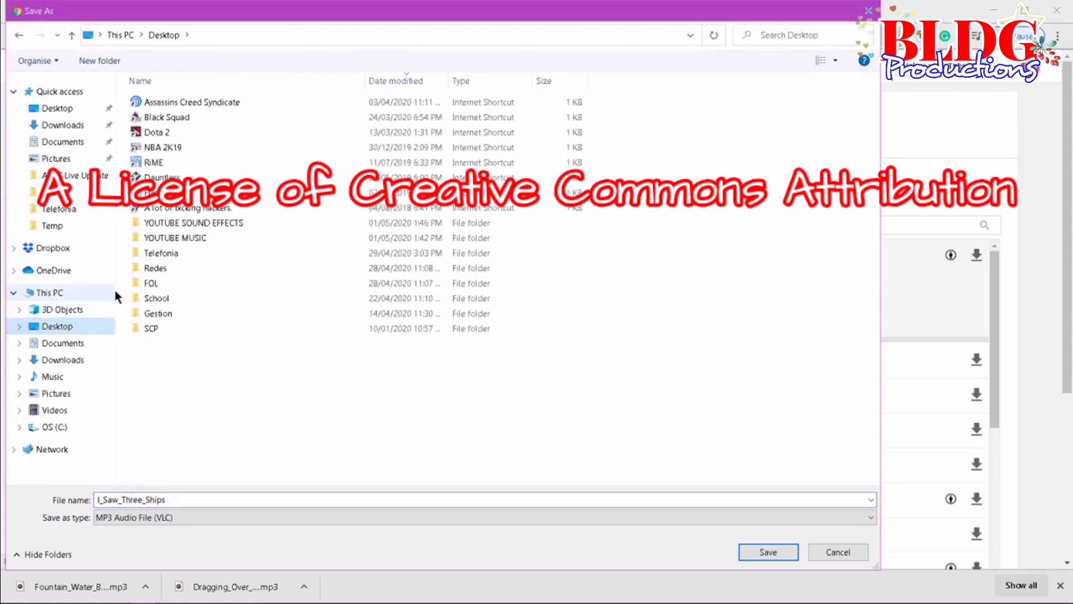
left_click(208, 238)
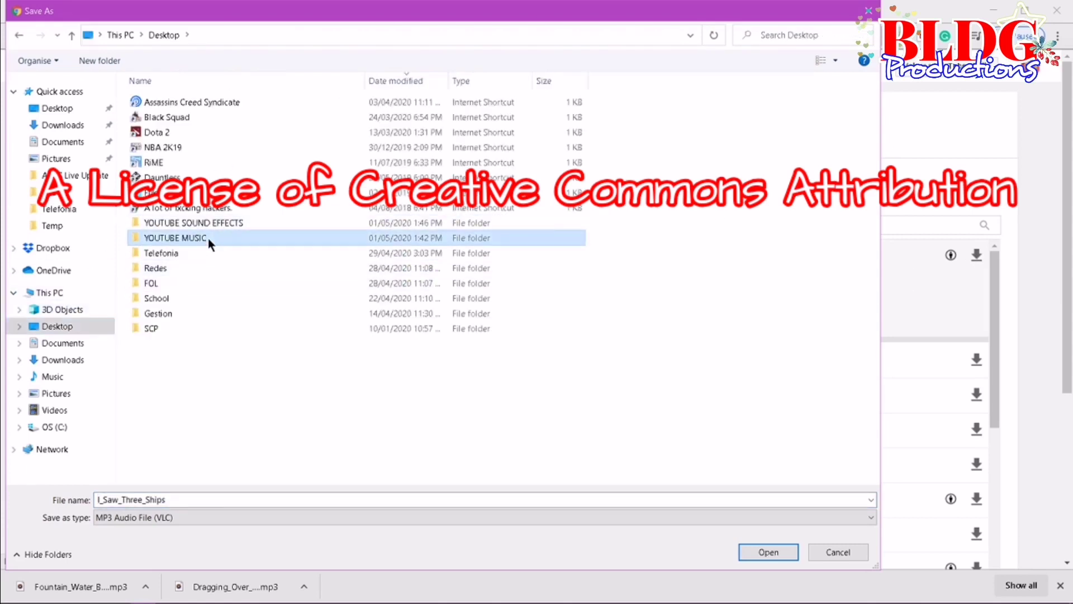
left_click(780, 552)
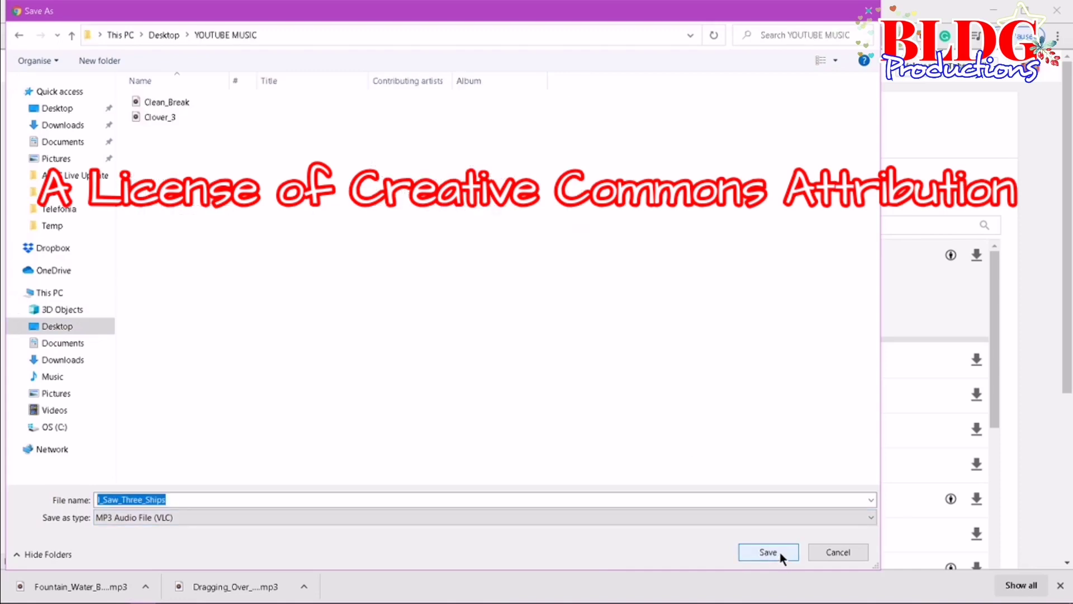
left_click(768, 552)
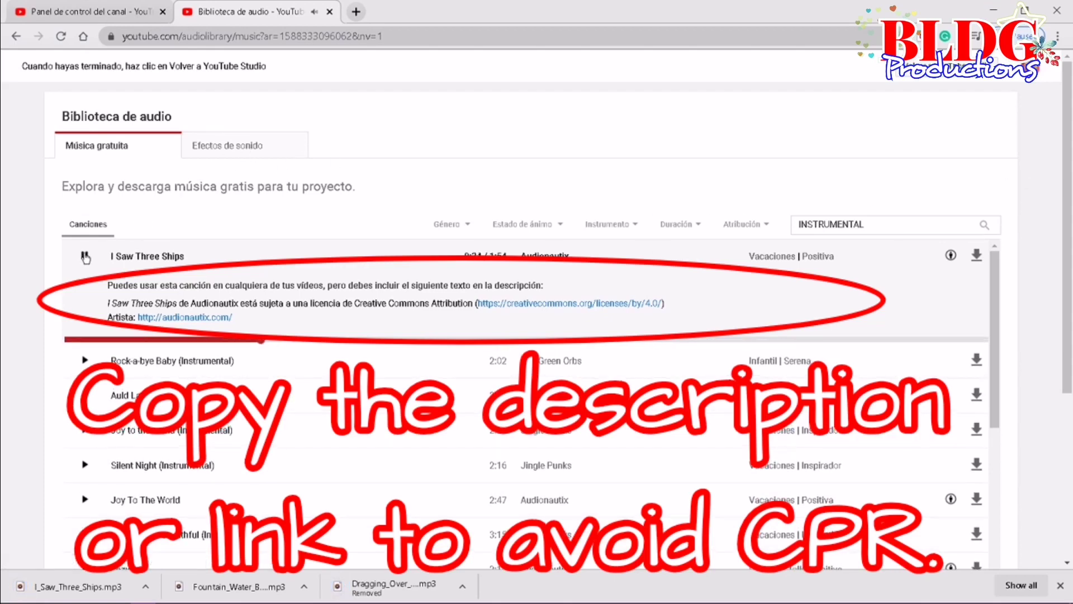
In Efectos de sonido, search CLAP and play Battle Crowd Celebration (0:26)
left_click(257, 148)
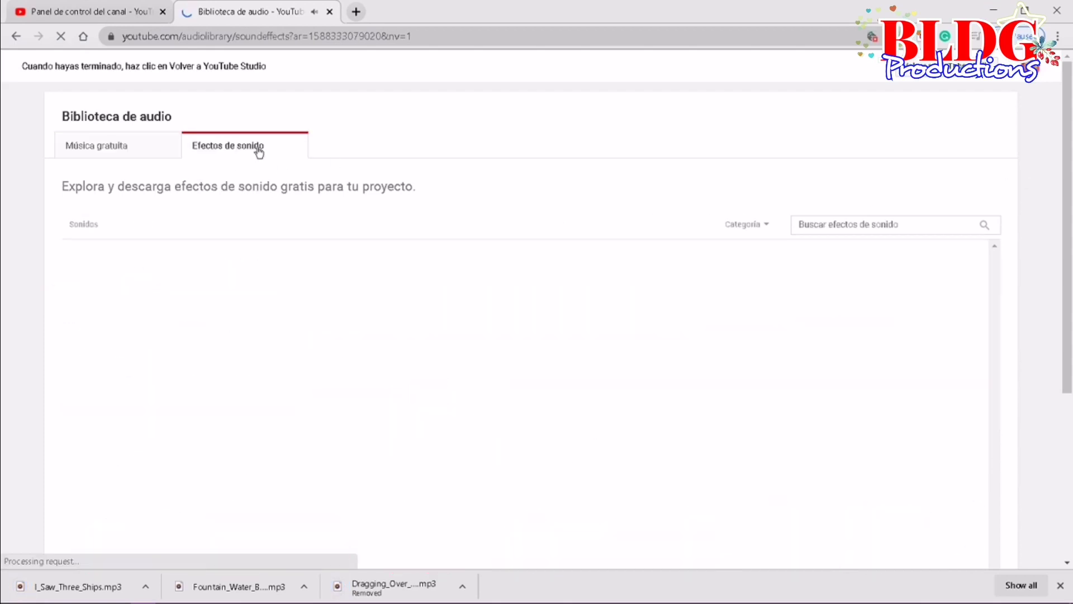
left_click(880, 223)
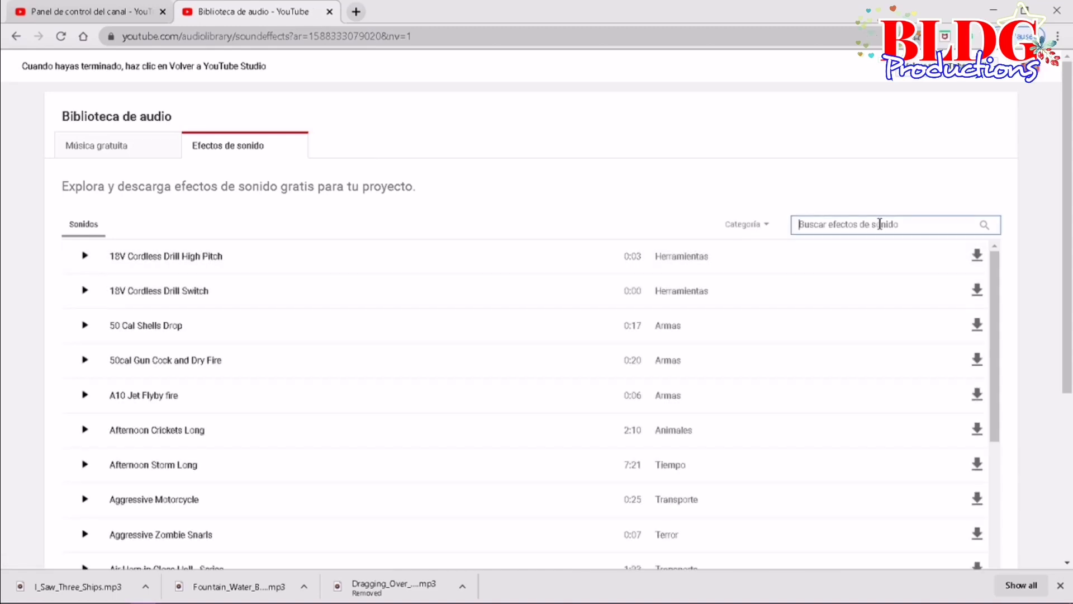
type("c")
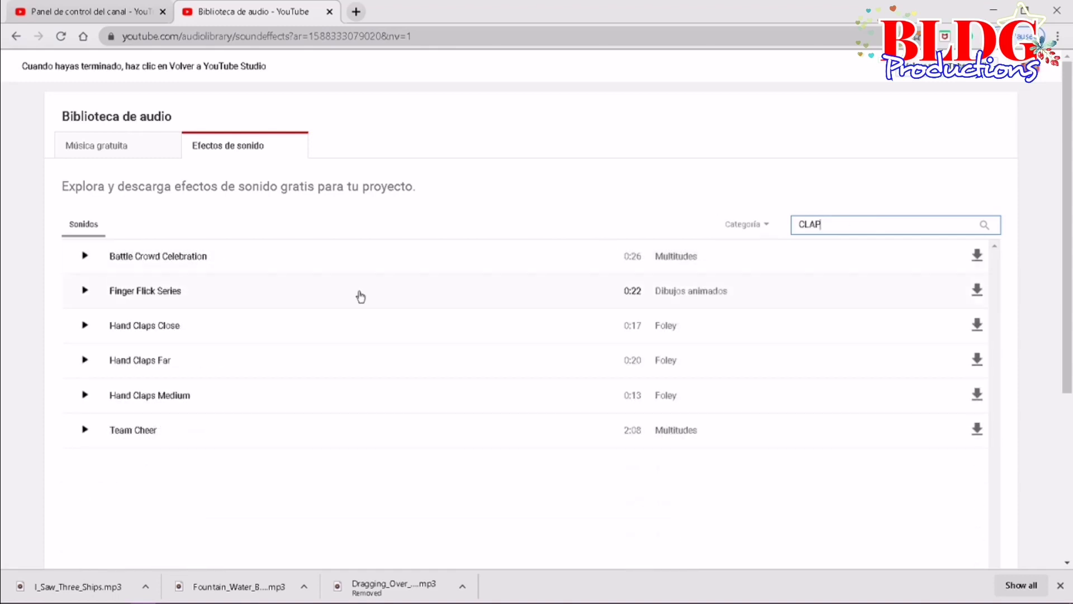
left_click(85, 256)
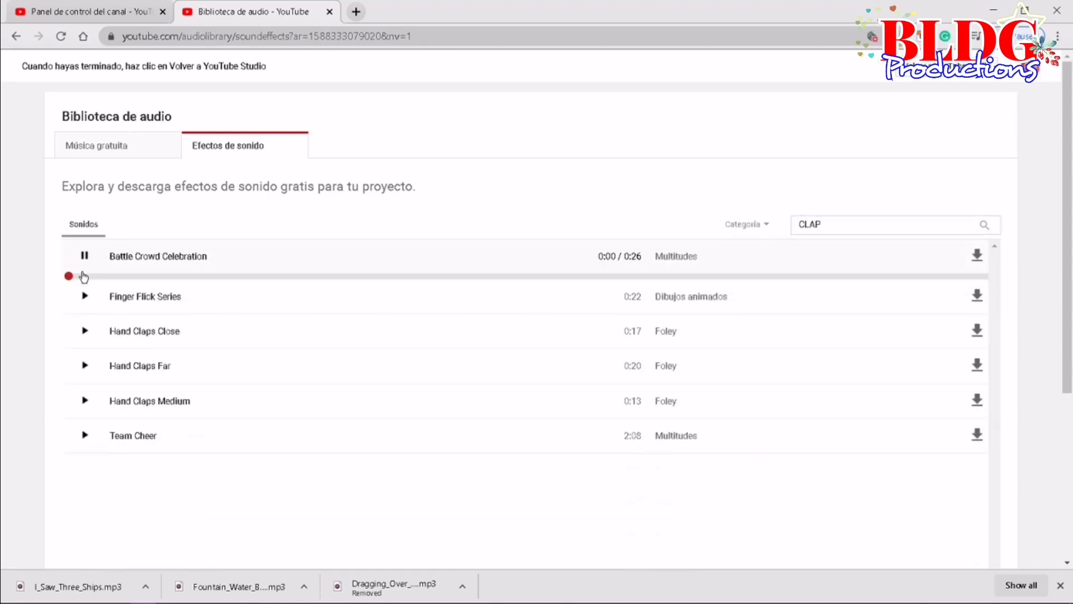